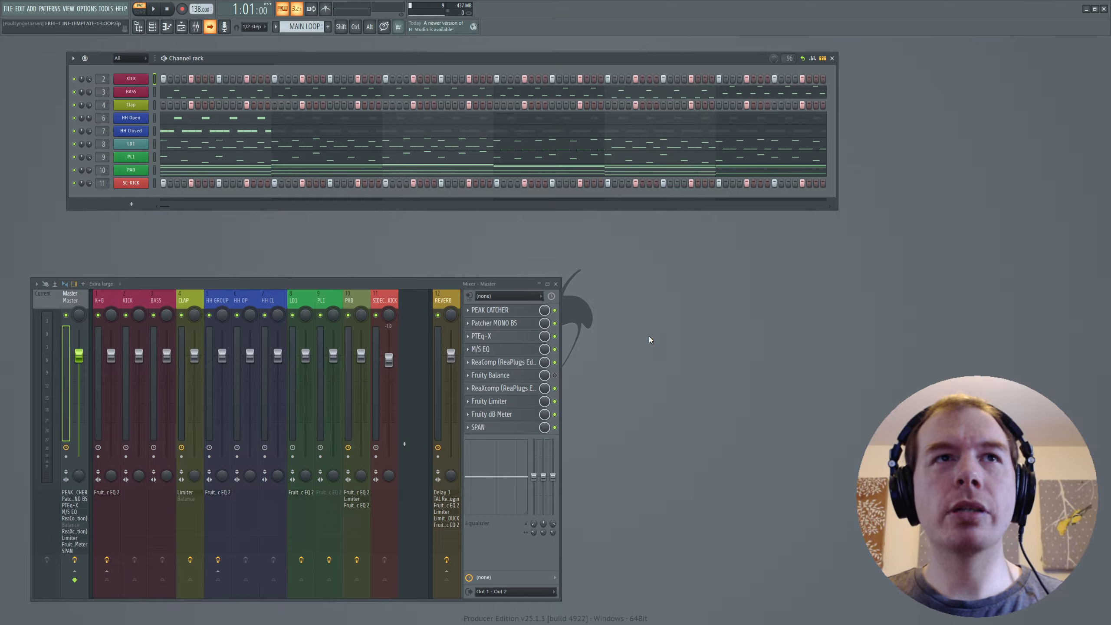
# Switch to the Free-Starter-Trance-mini-Template project in Ableton Live and enlarge the Session clip area above the mixer
pyautogui.hotkey('alt', 'Tab')
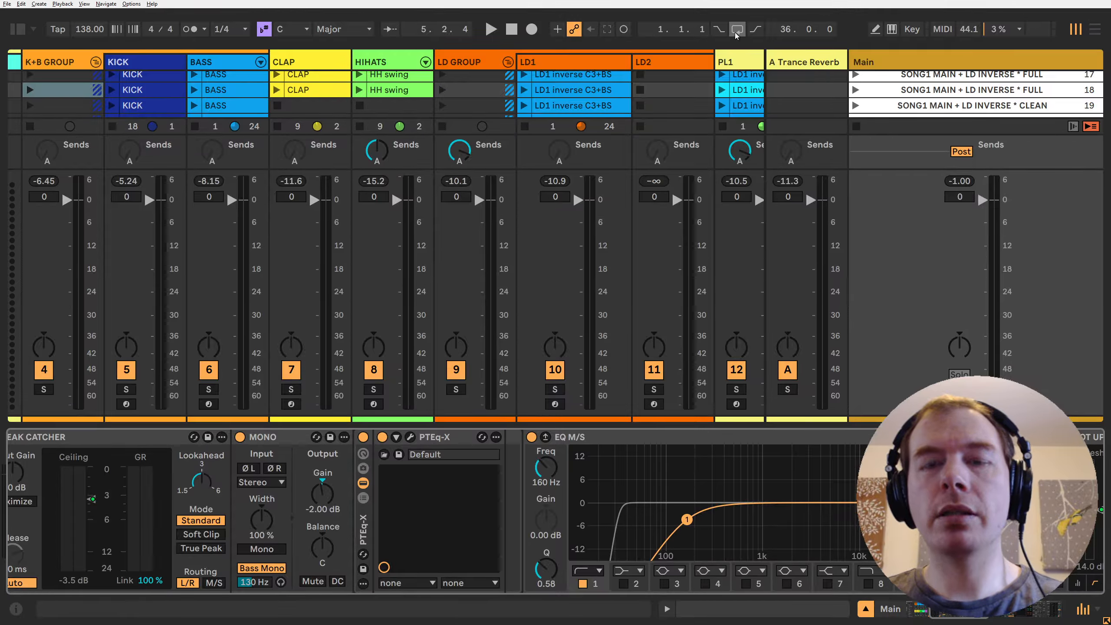
pyautogui.press('F11')
pyautogui.moveTo(497, 169); pyautogui.dragTo(502, 279)
# Audition the SONG1 MAIN PEAK 1 * FULL * scene in Session View, stopping playback after listening
pyautogui.press('space')
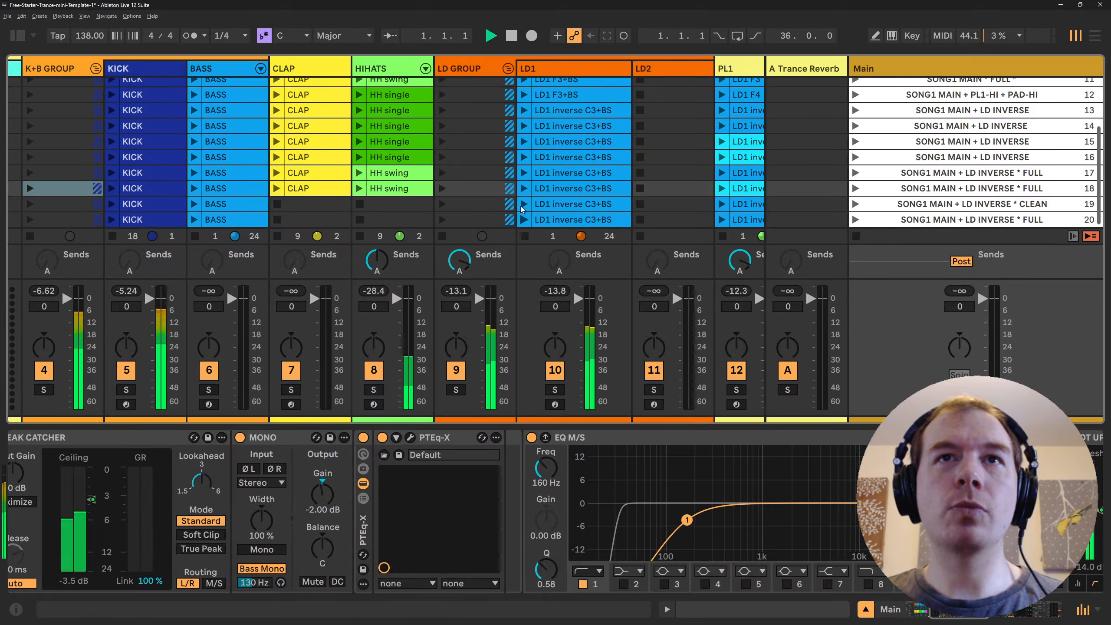
pyautogui.scroll(5, 512, 162)
pyautogui.click(594, 153)
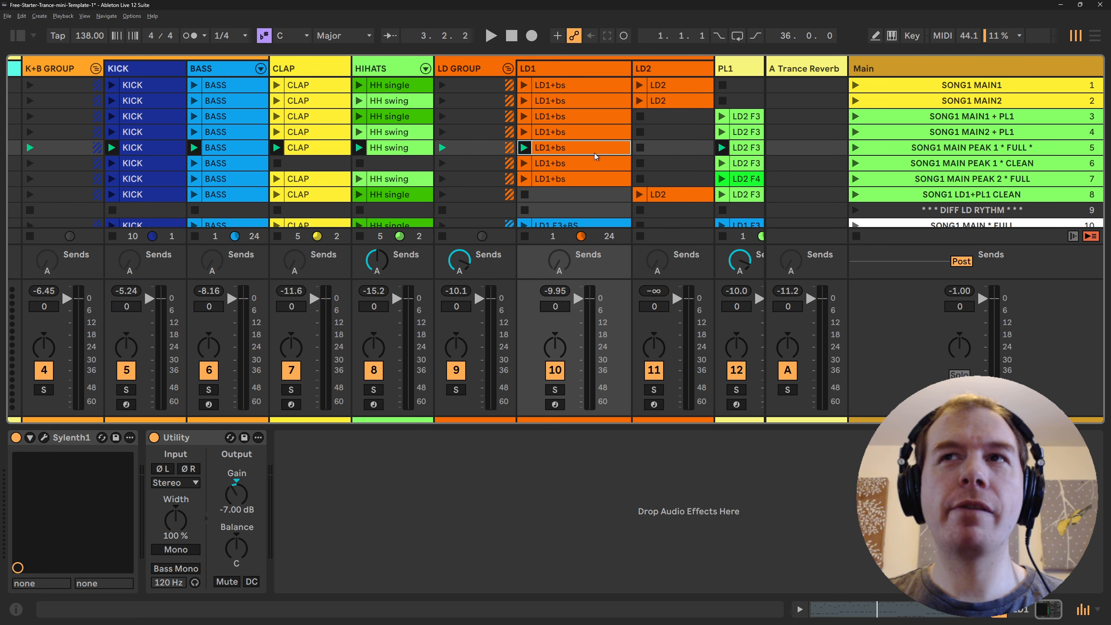
pyautogui.press('space')
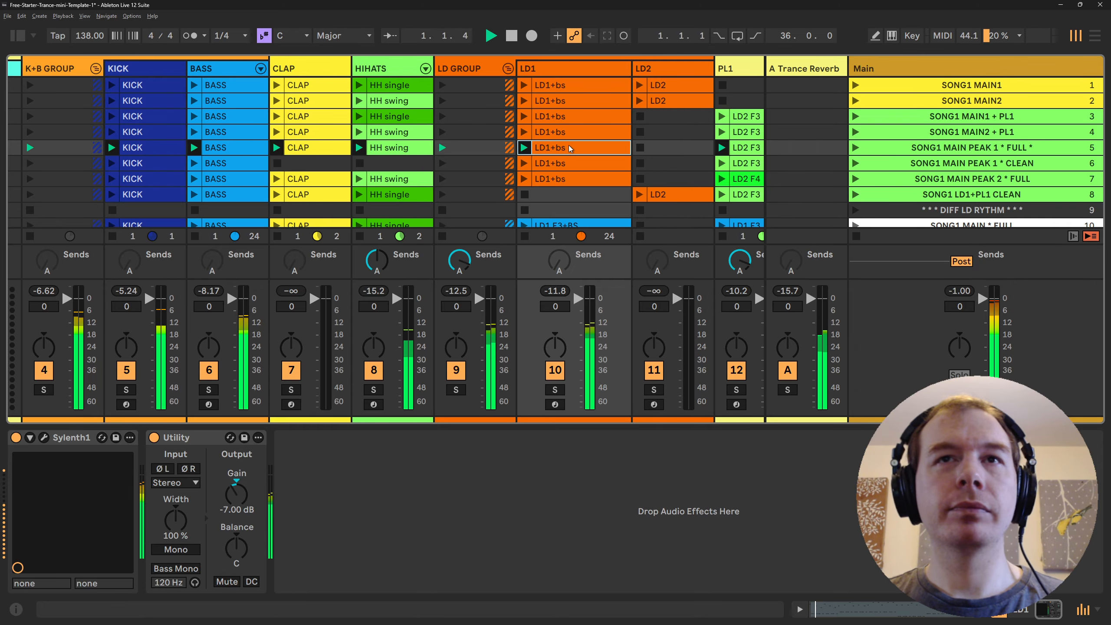
pyautogui.press('space')
# Show the Main track's PEAK CATCHER limiter and play the scene to check its gain reduction
pyautogui.doubleClick(885, 71)
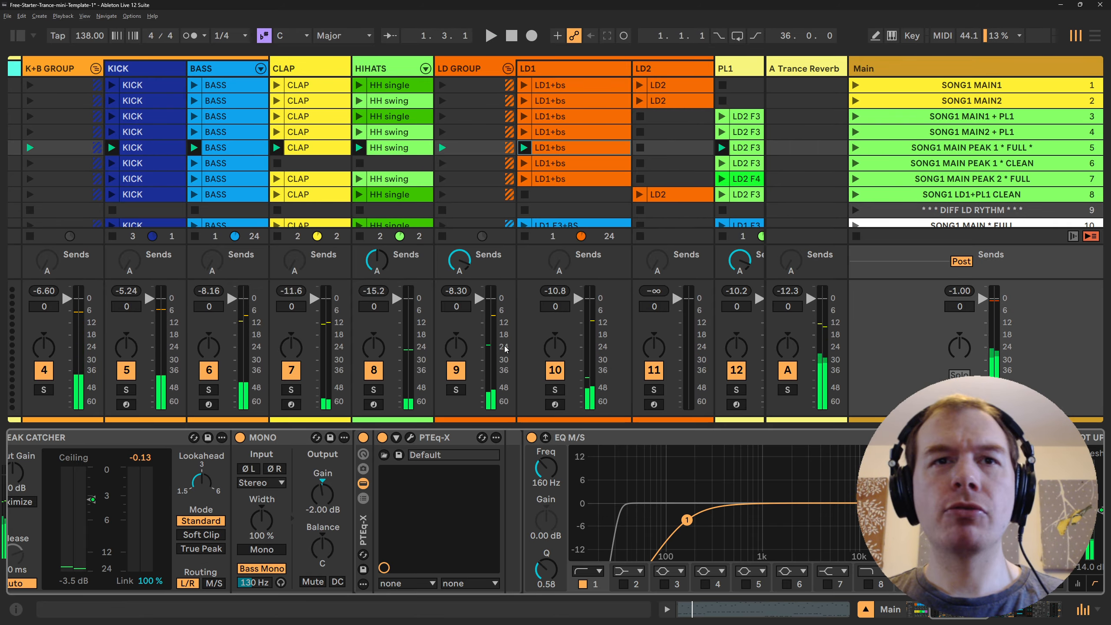
pyautogui.moveTo(956, 614)
pyautogui.mouseDown()
pyautogui.moveTo(933, 616)
pyautogui.moveTo(1002, 618)
pyautogui.moveTo(929, 618)
pyautogui.moveTo(937, 617)
pyautogui.mouseUp()
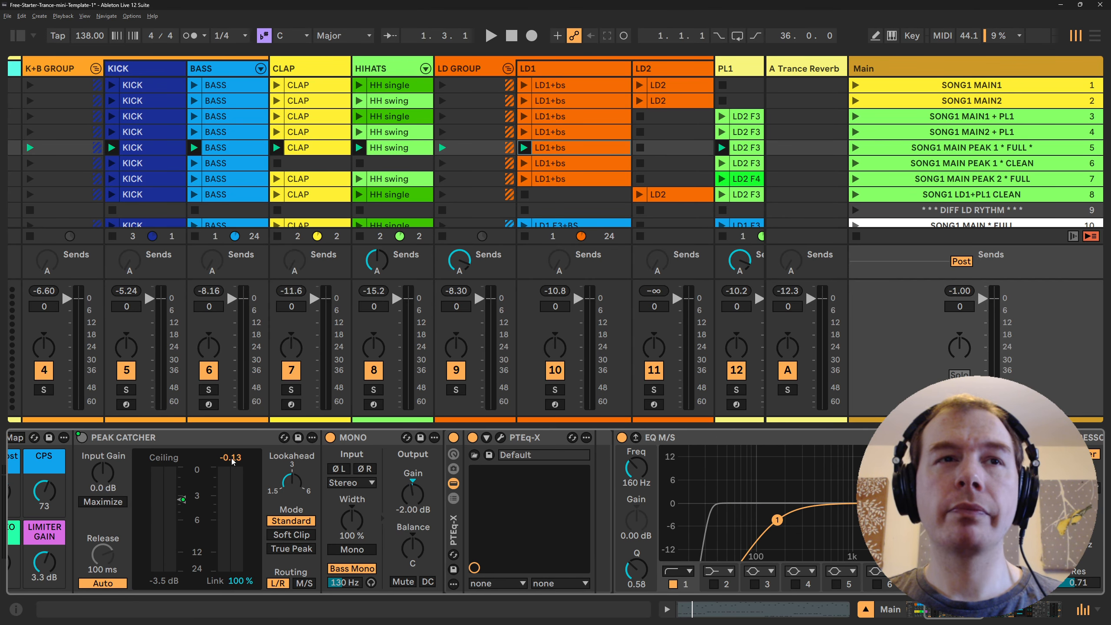
pyautogui.click(198, 440)
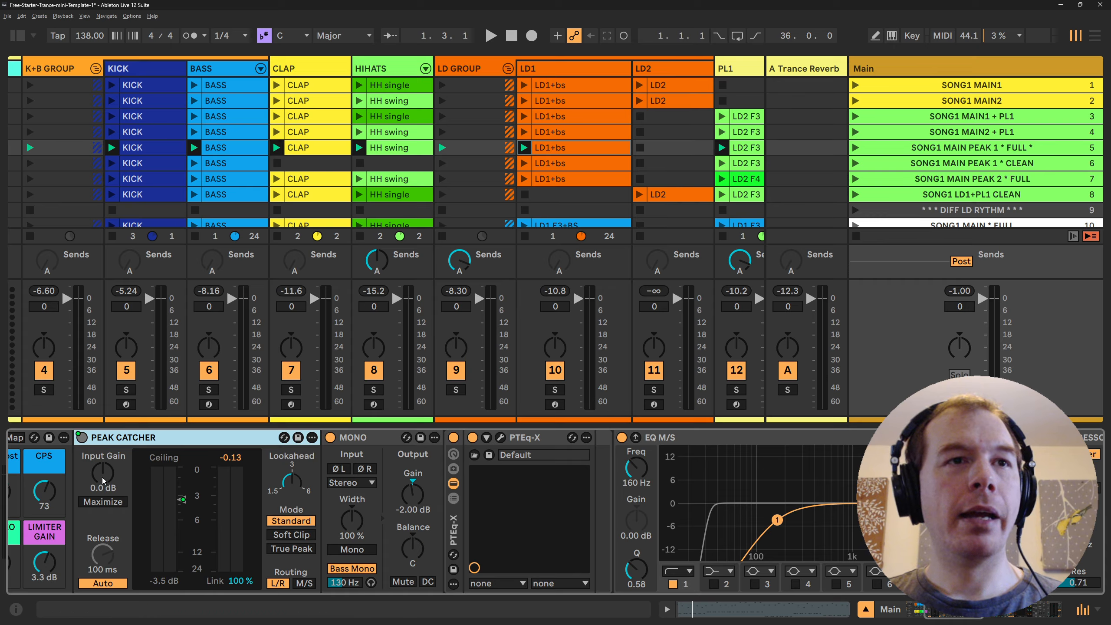
pyautogui.press('space')
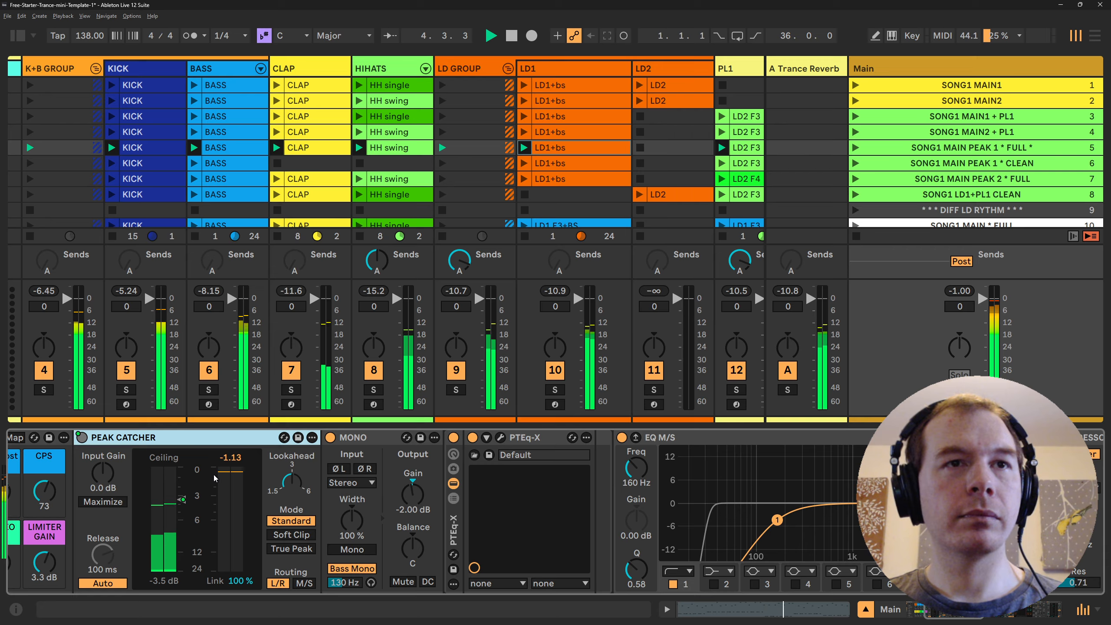
pyautogui.press('space')
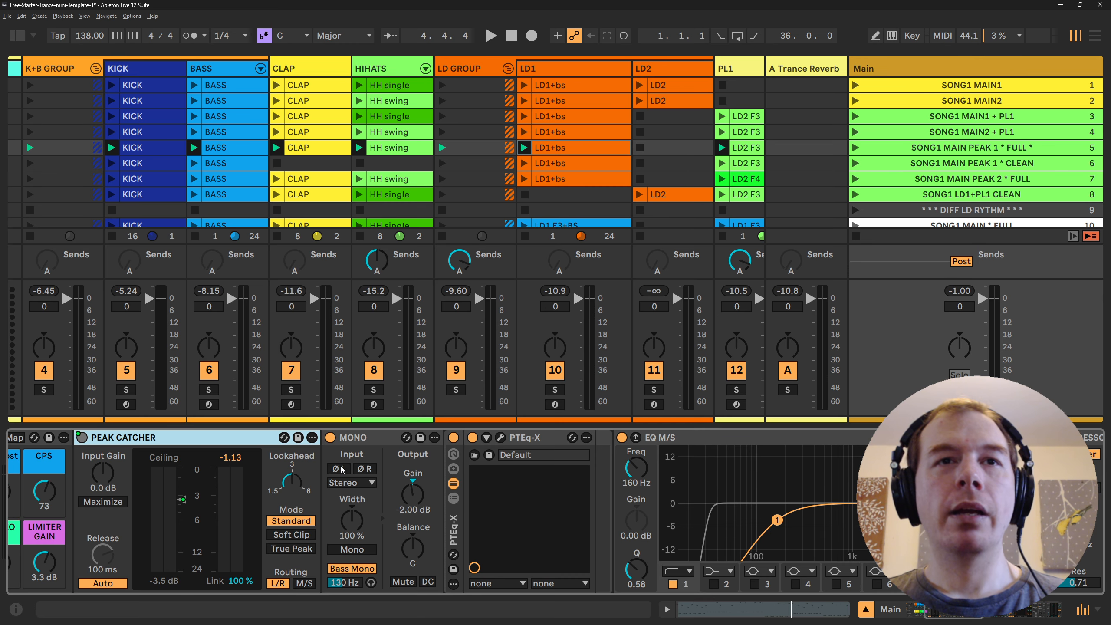
# Switch to the FL Studio template, open PEAK CATCHER from the Master track's effects and move its window toward the screen centre
pyautogui.click(391, 440)
pyautogui.hotkey('alt', 'Tab')
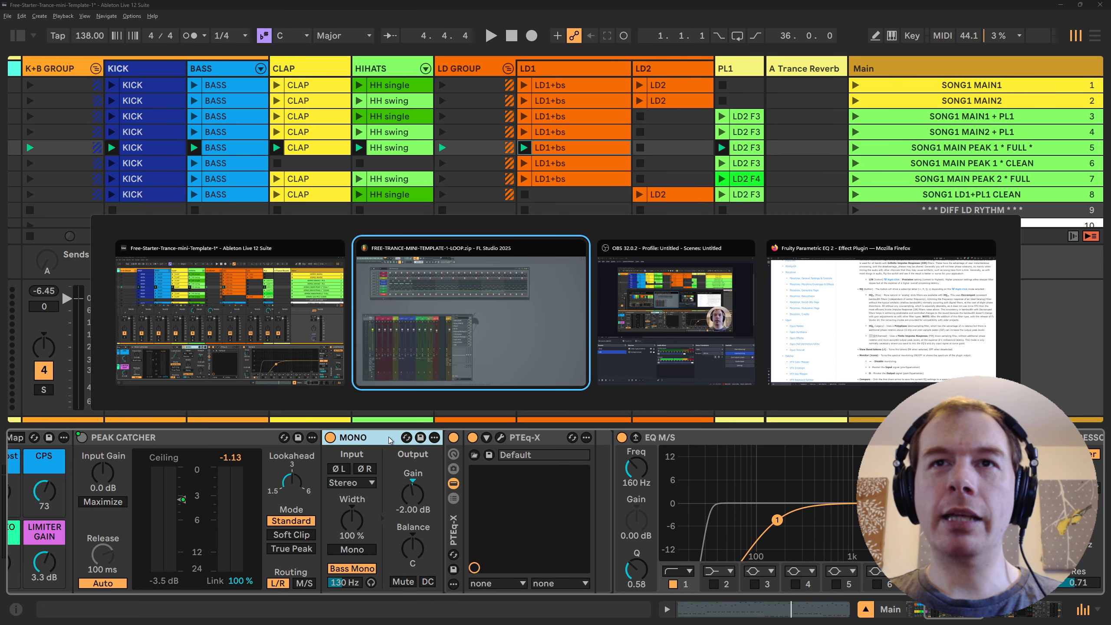
pyautogui.hotkey('alt', 'Tab')
pyautogui.hotkey('alt', 'Tab')
pyautogui.hotkey('alt', 'Tab')
pyautogui.hotkey('alt', 'Tab')
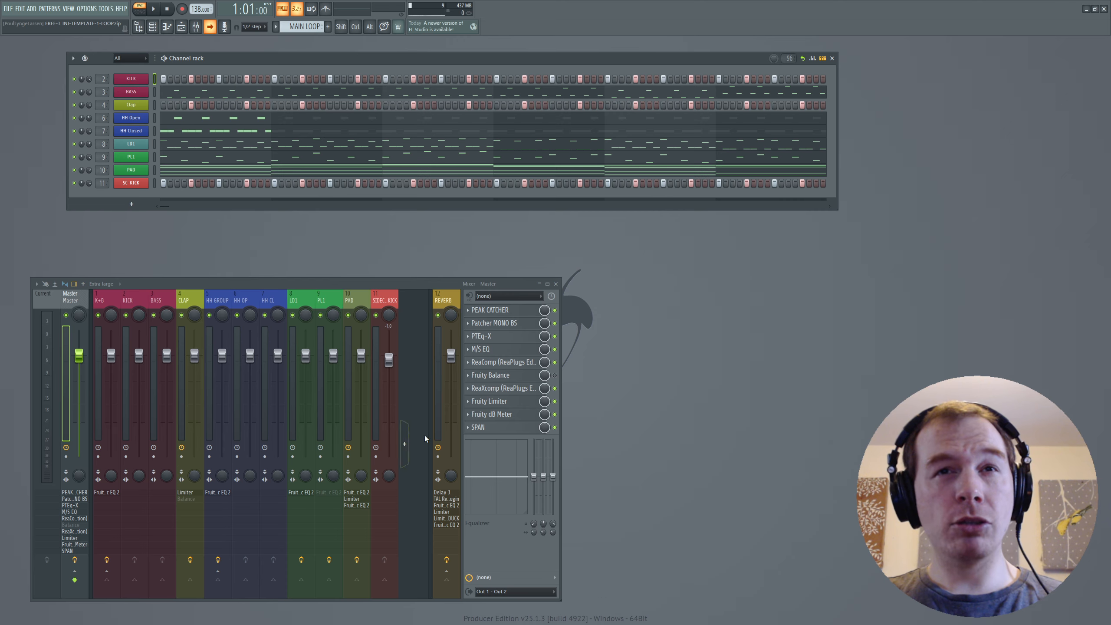
pyautogui.click(499, 310)
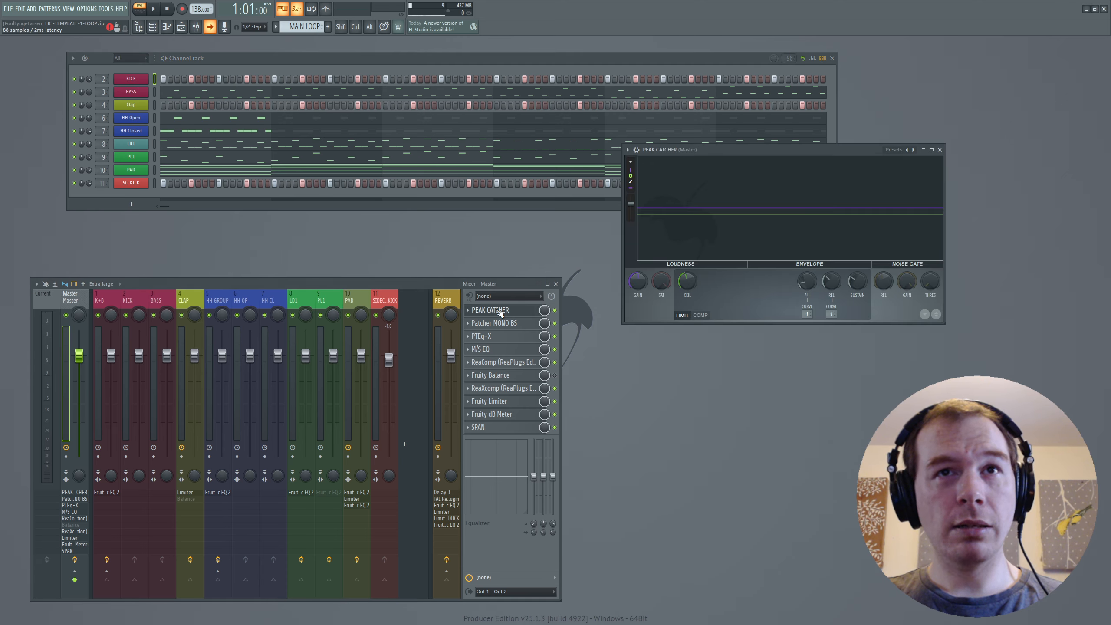
pyautogui.moveTo(797, 149); pyautogui.dragTo(545, 225)
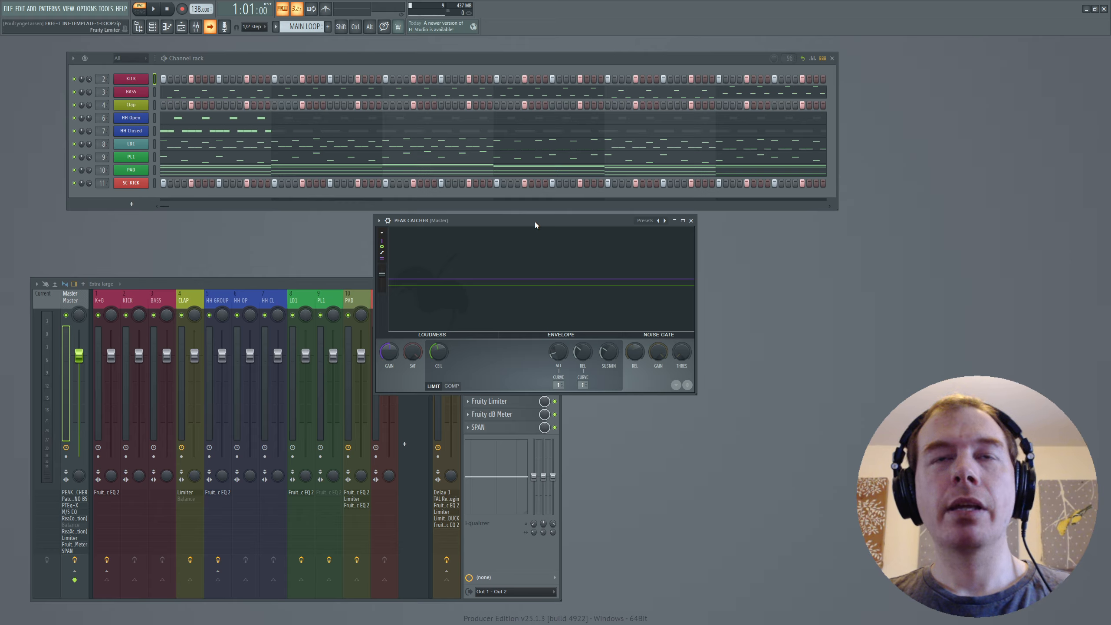
# Play the main loop several times to watch how PEAK CATCHER limits the master's peaks
pyautogui.press('space')
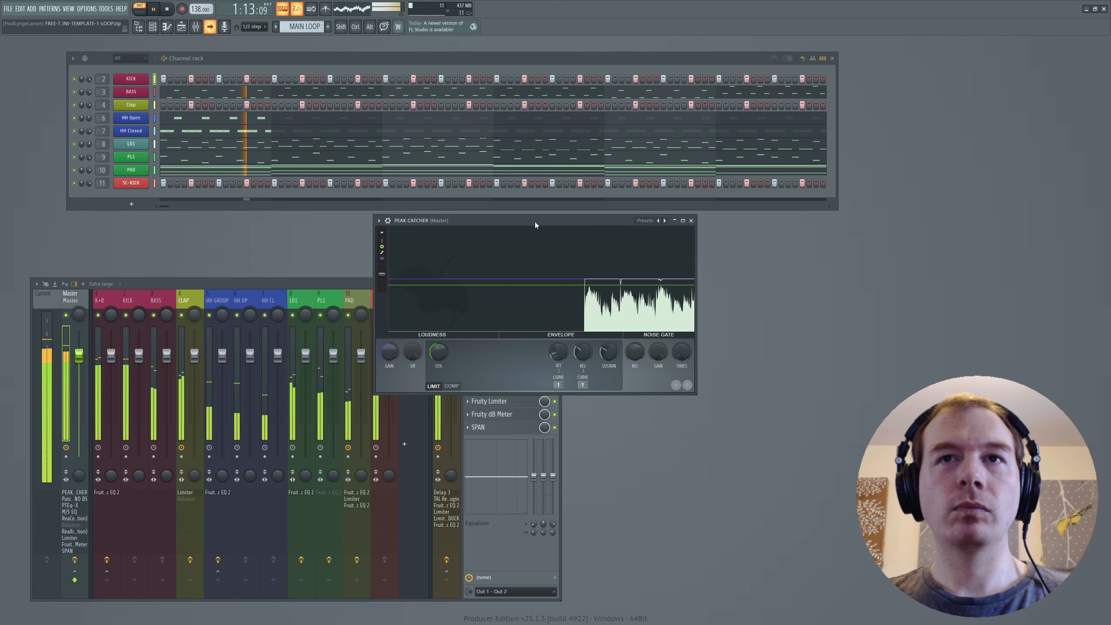
pyautogui.press('space')
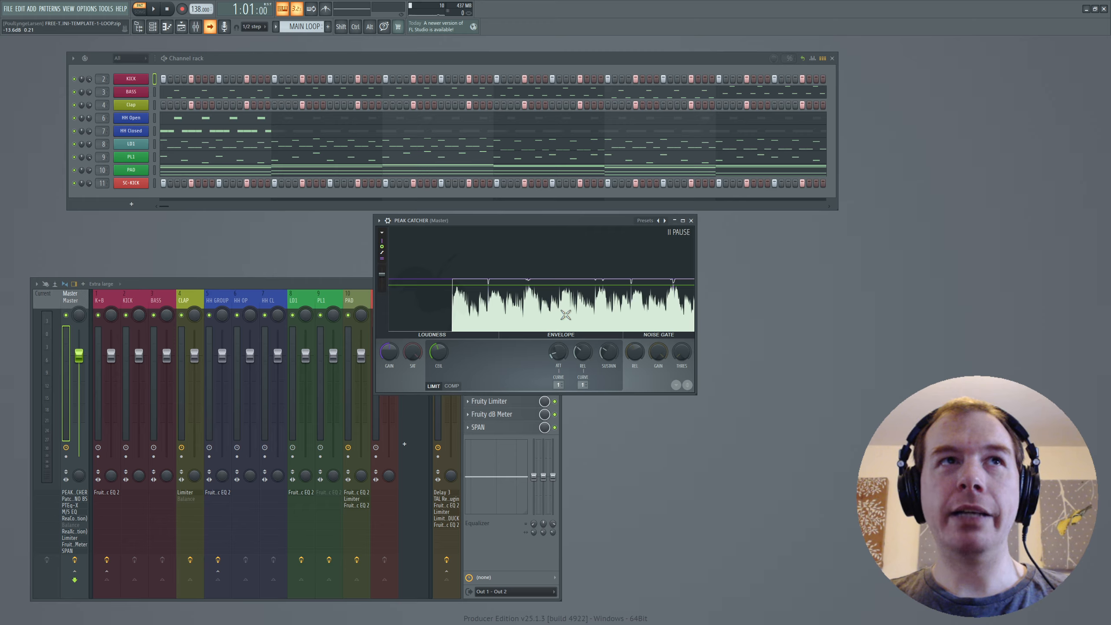
pyautogui.press('space')
pyautogui.press('space')
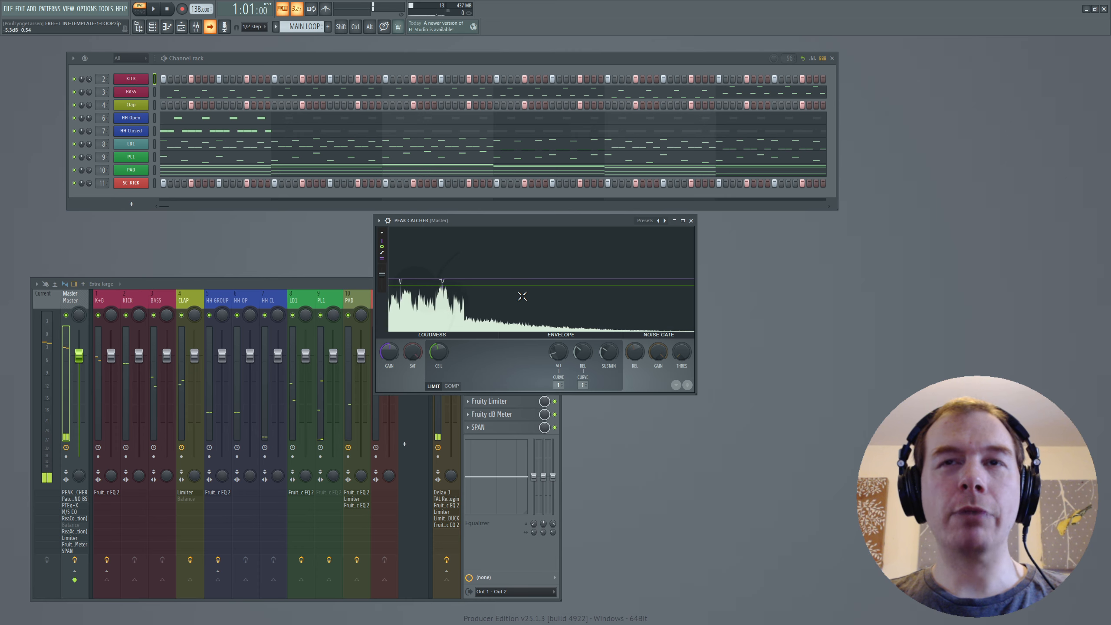
pyautogui.press('space')
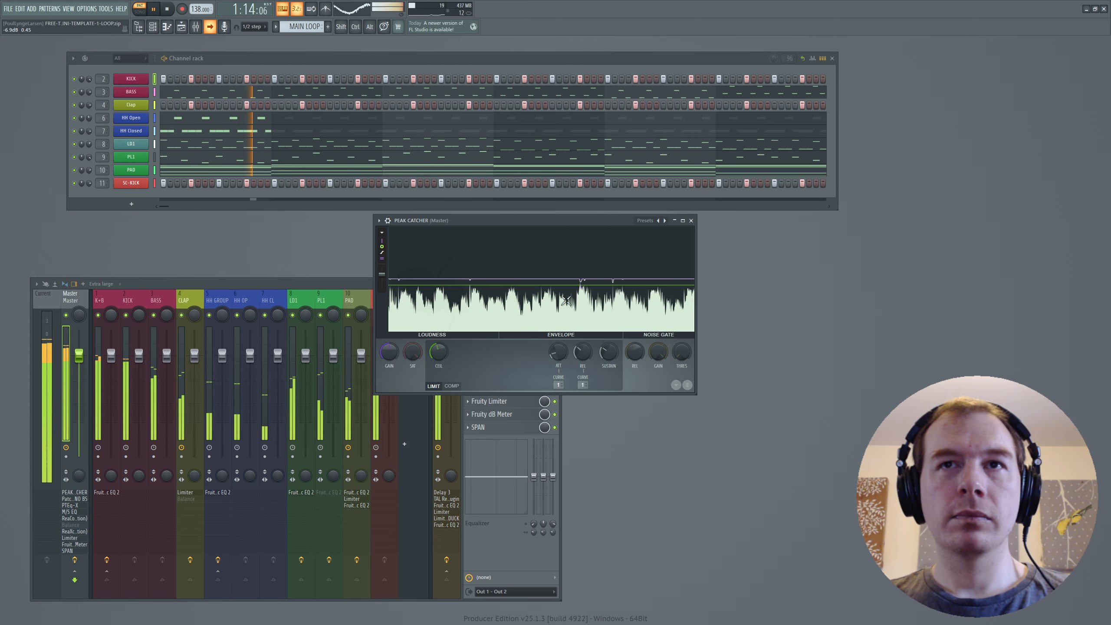
pyautogui.press('space')
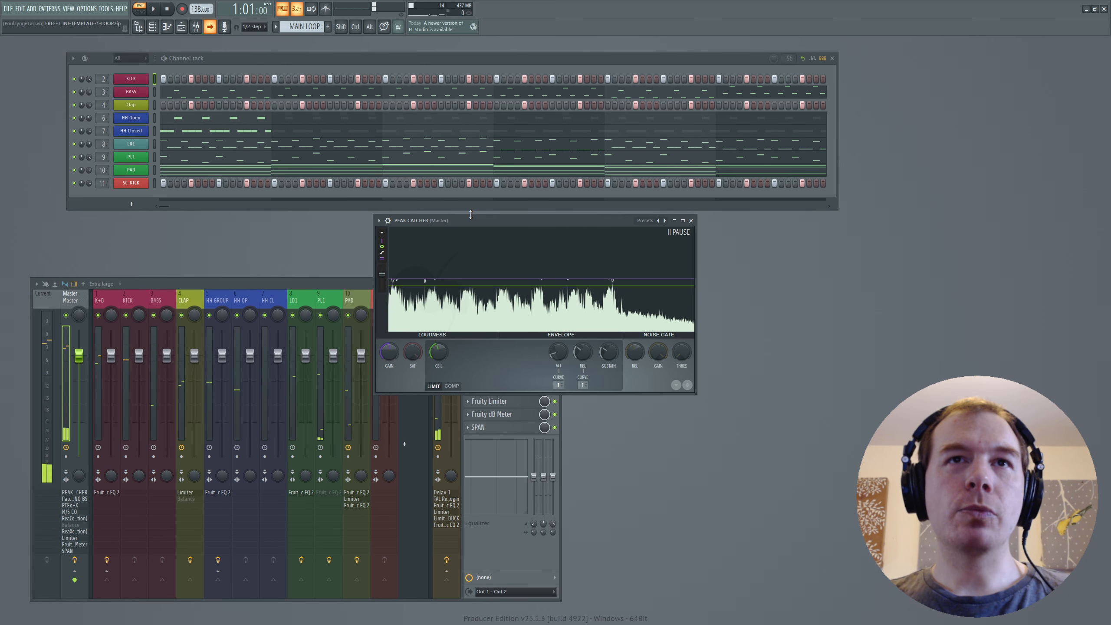
# Stretch the PEAK CATCHER window to full screen height and replay the loop to examine the gain reduction on individual peaks
pyautogui.moveTo(490, 215); pyautogui.dragTo(493, 37)
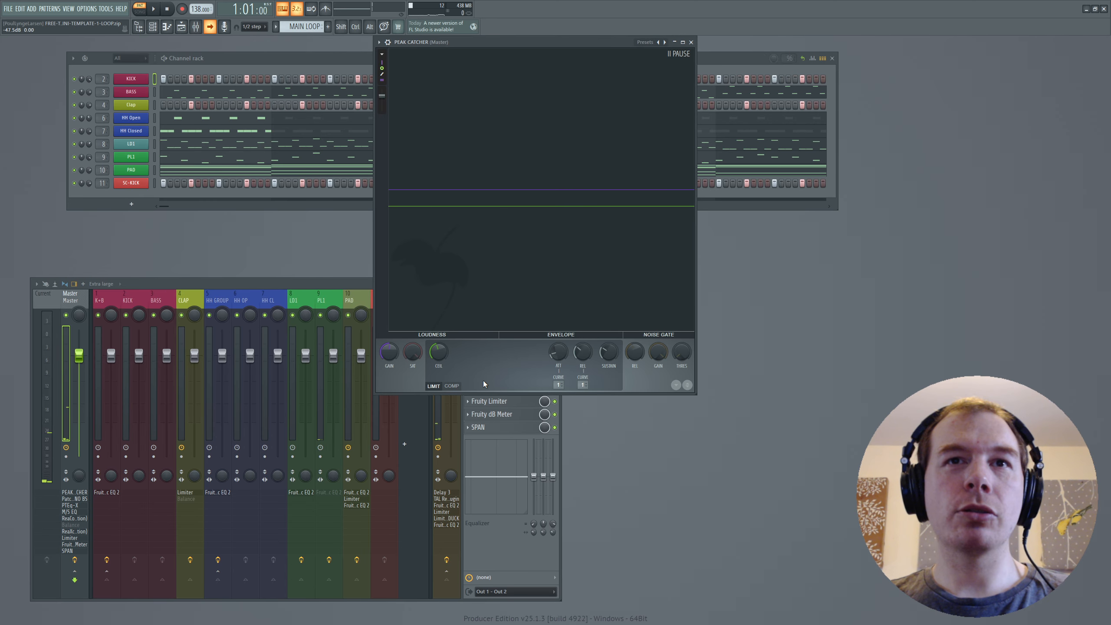
pyautogui.moveTo(490, 394); pyautogui.dragTo(490, 622)
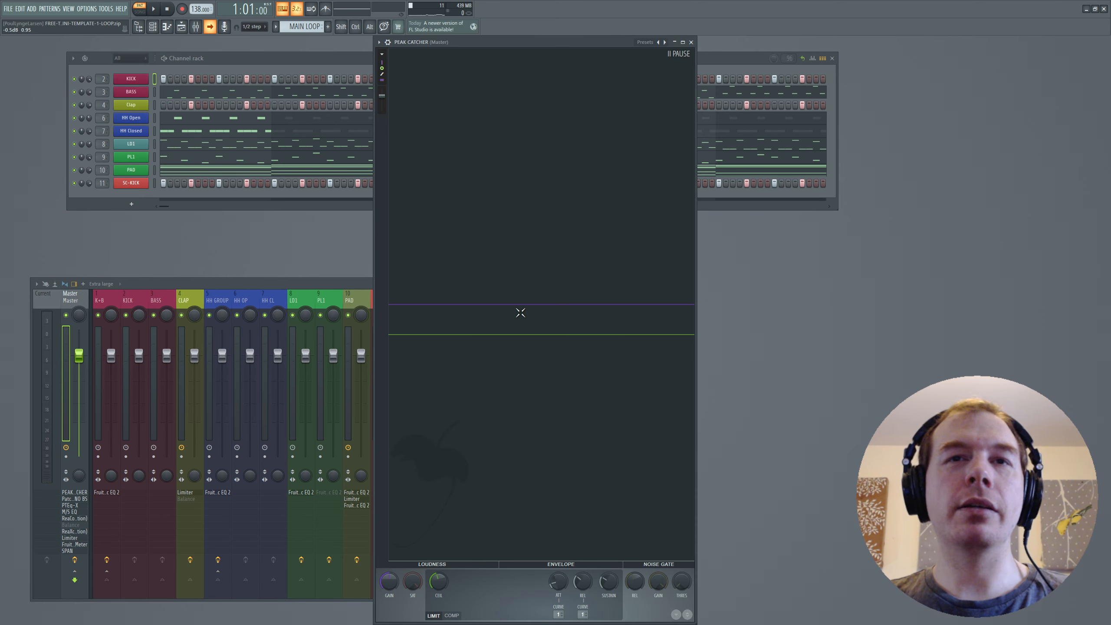
pyautogui.press('space')
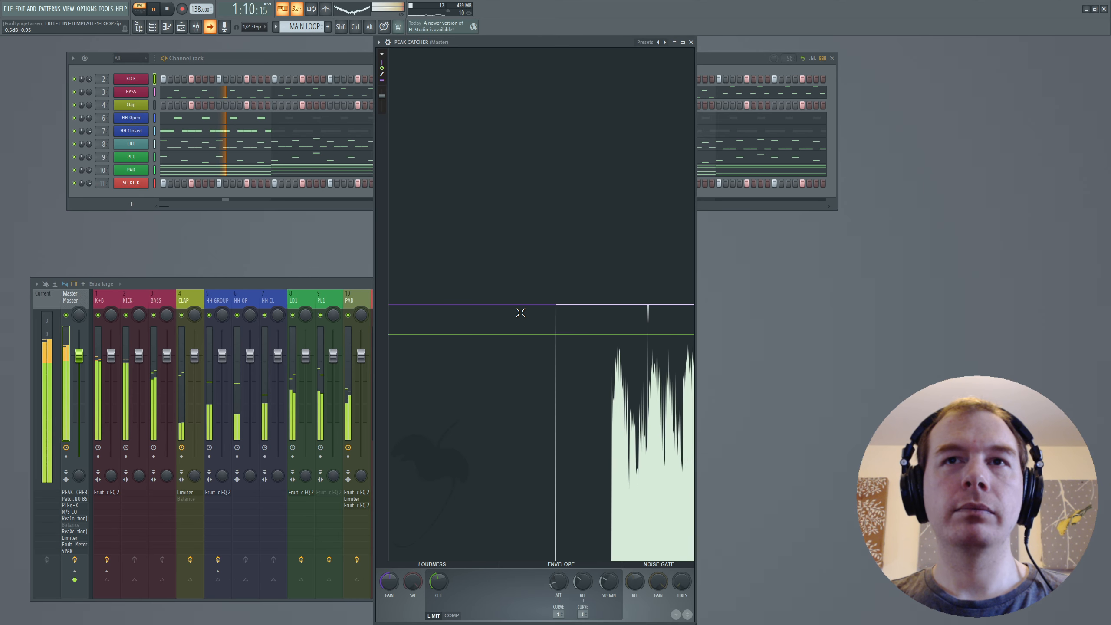
pyautogui.press('space')
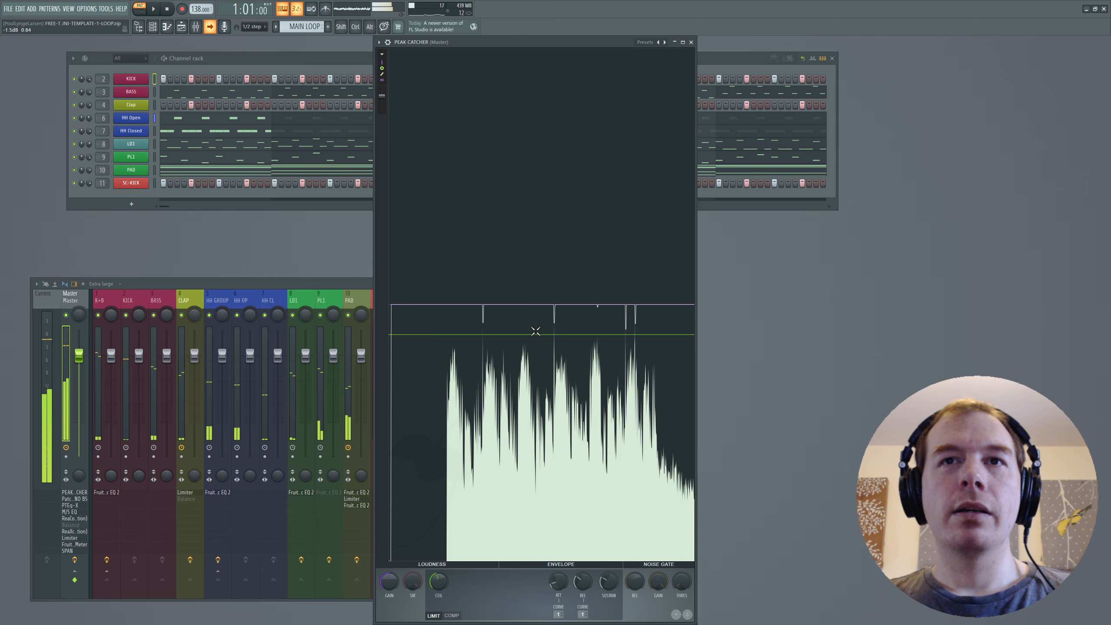
pyautogui.click(535, 332)
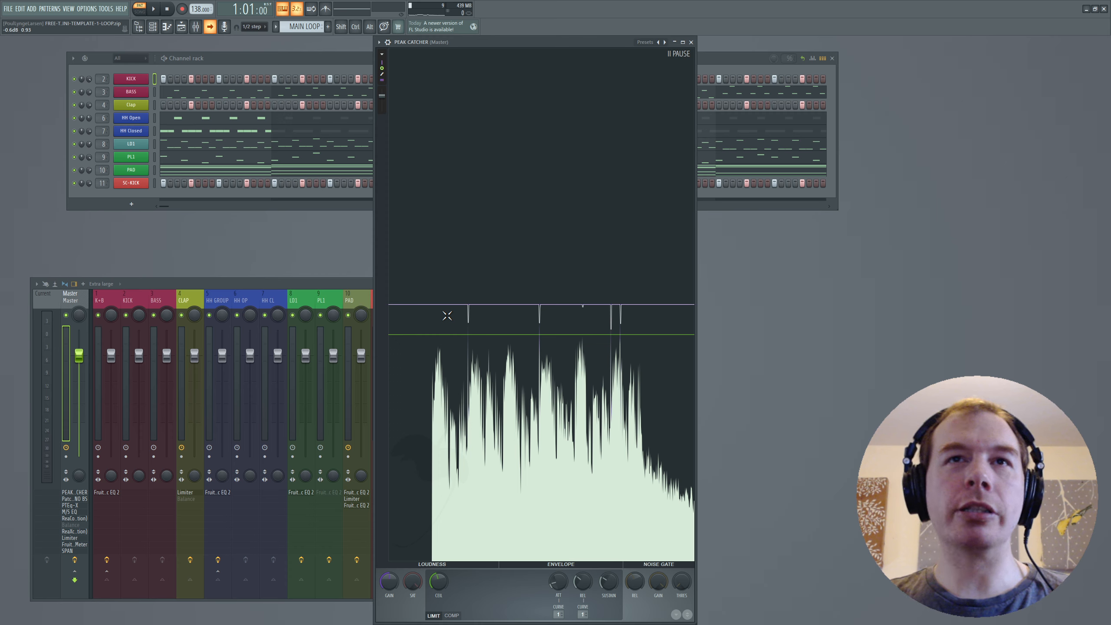
# Shrink PEAK CATCHER and park it beside the mixer, and open the master's Patcher MONO BS effect in a clear spot
pyautogui.moveTo(531, 36); pyautogui.dragTo(574, 235)
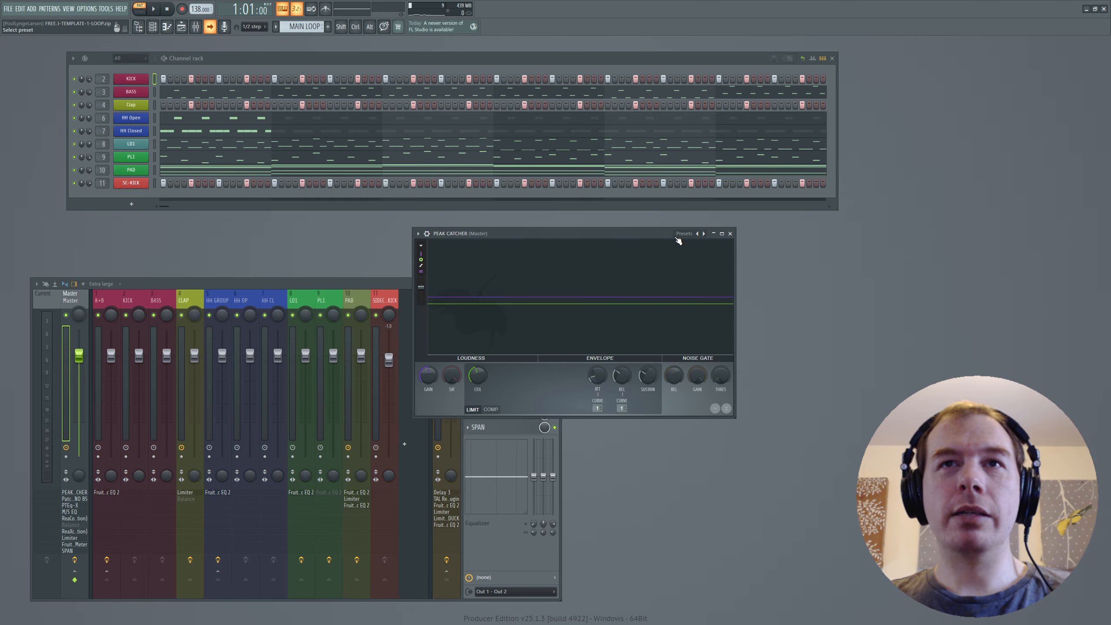
pyautogui.moveTo(552, 230); pyautogui.dragTo(707, 226)
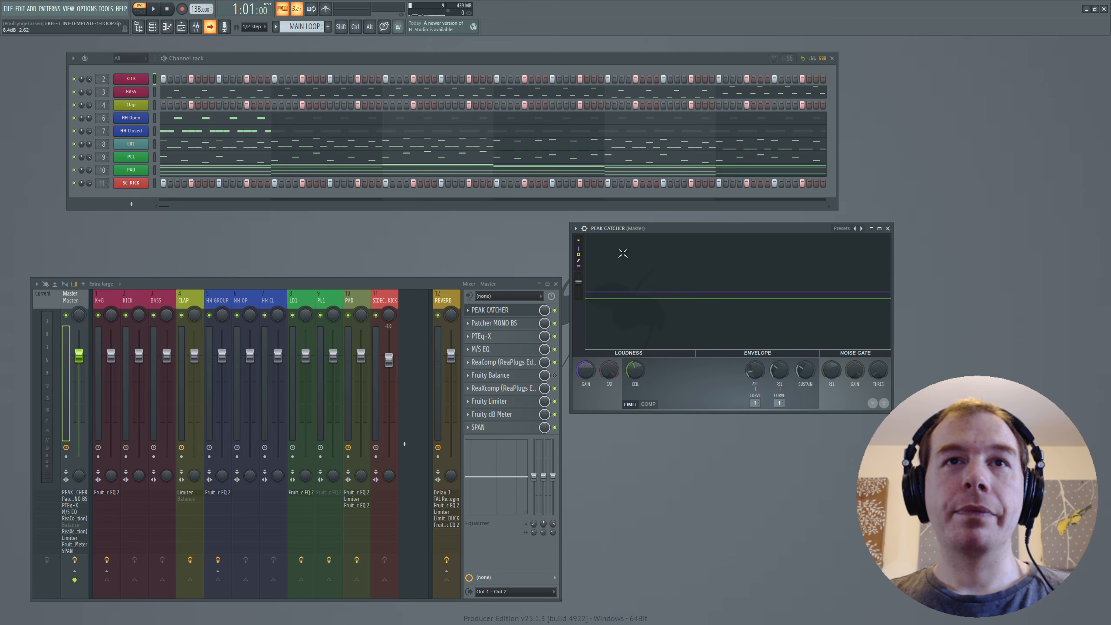
pyautogui.click(505, 326)
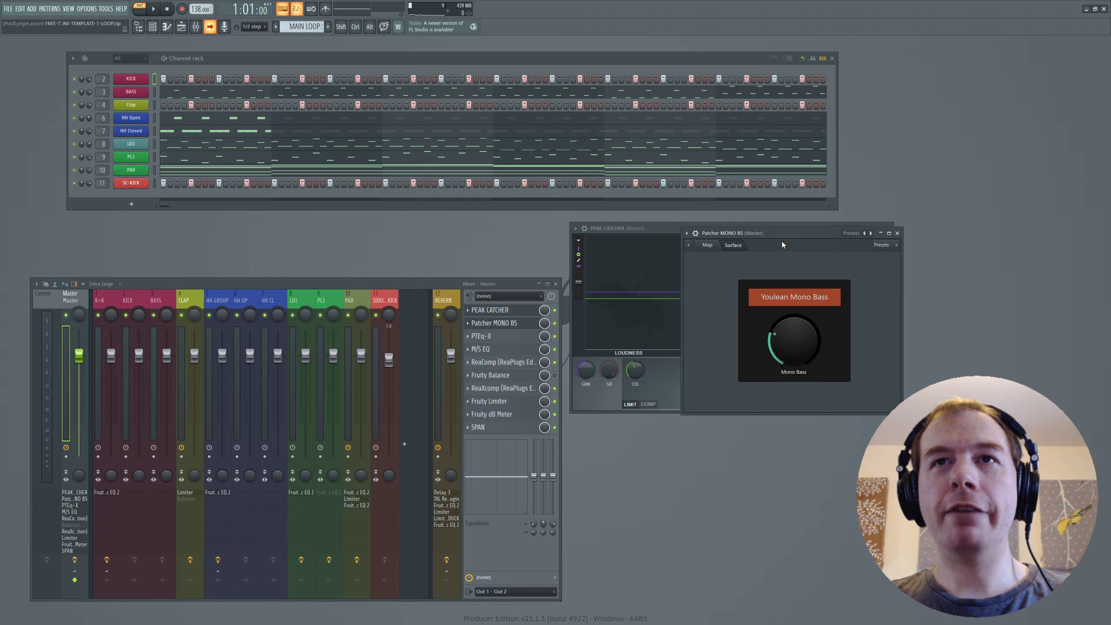
pyautogui.moveTo(780, 235); pyautogui.dragTo(385, 180)
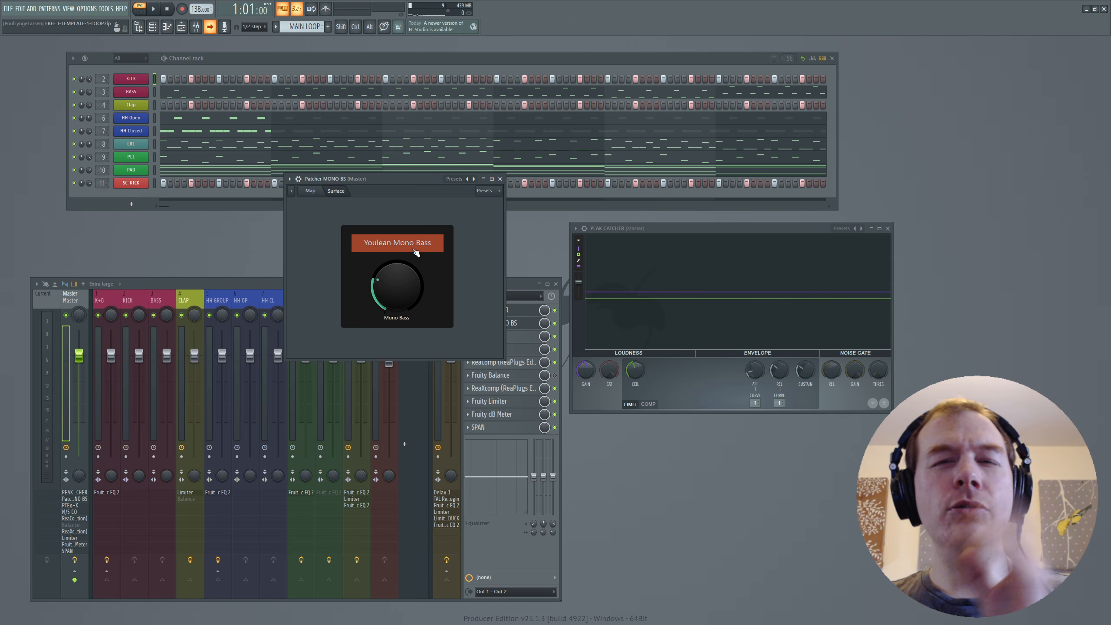
# Display the Patcher MONO BS routing map and narrow its window so the complete signal path fits
pyautogui.click(311, 191)
pyautogui.moveTo(637, 178); pyautogui.dragTo(441, 169)
pyautogui.scroll(1, 624, 428)
pyautogui.scroll(-1, 612, 427)
pyautogui.scroll(-1, 605, 428)
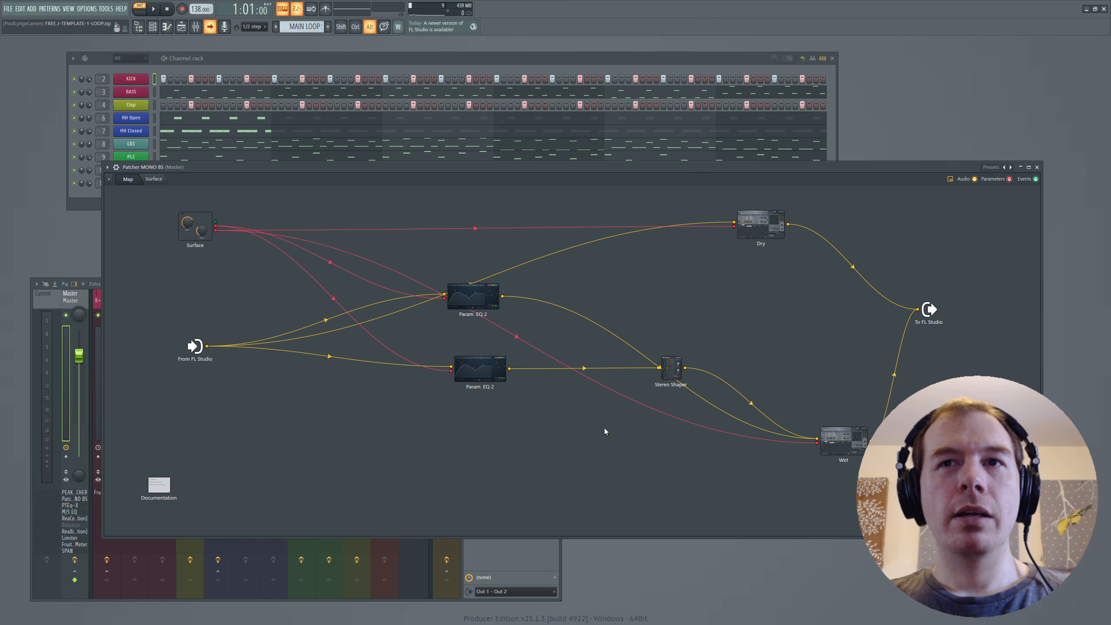
pyautogui.scroll(1, 604, 428)
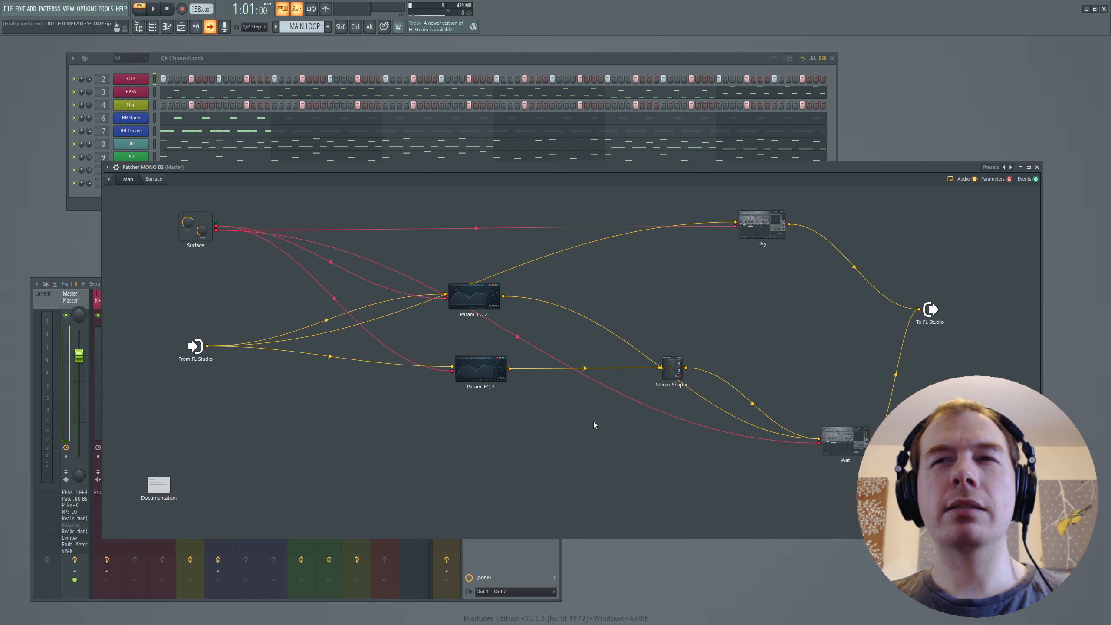
pyautogui.moveTo(1043, 438); pyautogui.dragTo(757, 438)
pyautogui.scroll(-3, 525, 433)
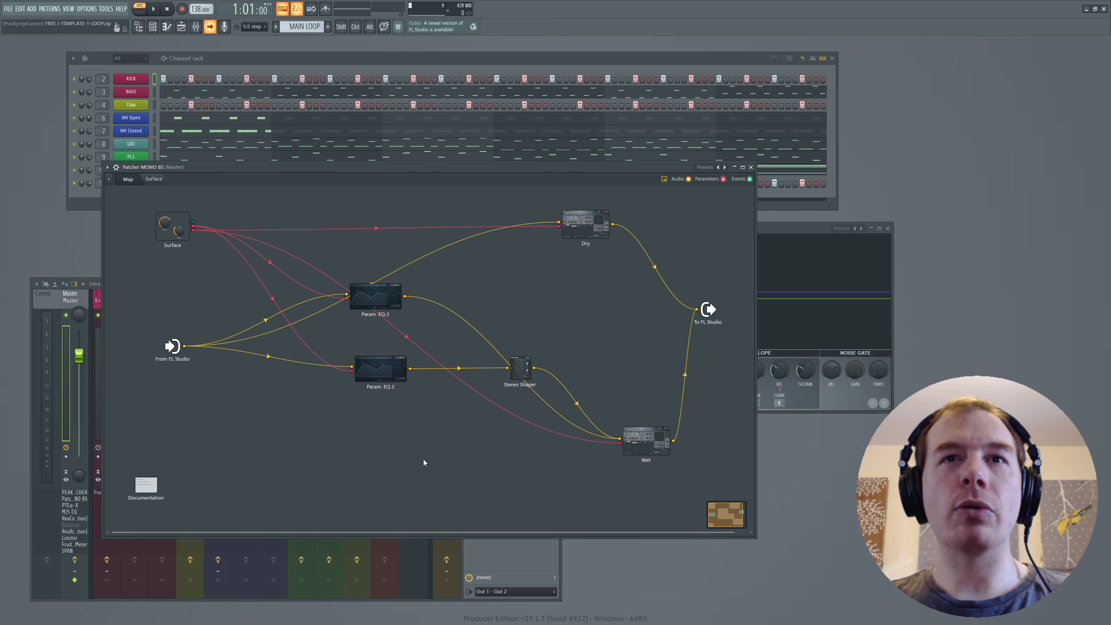
# Open the two Param. EQ 2 modules in the Patcher map, reducing the upper one's window size, and examine their filter curves
pyautogui.click(391, 381)
pyautogui.click(386, 294)
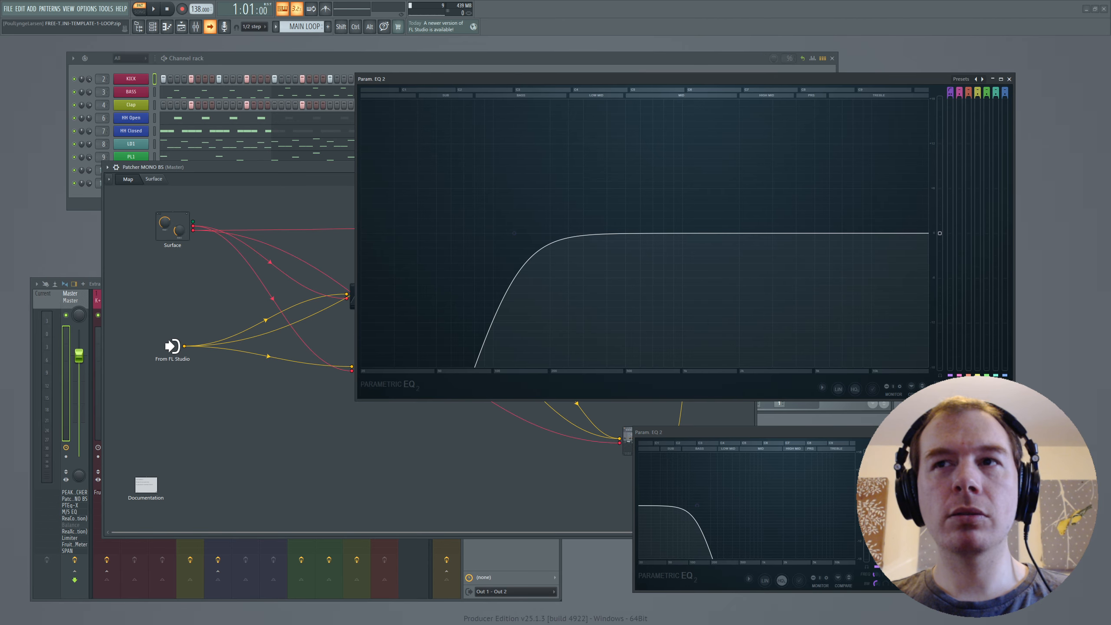
pyautogui.moveTo(1014, 399); pyautogui.dragTo(663, 289)
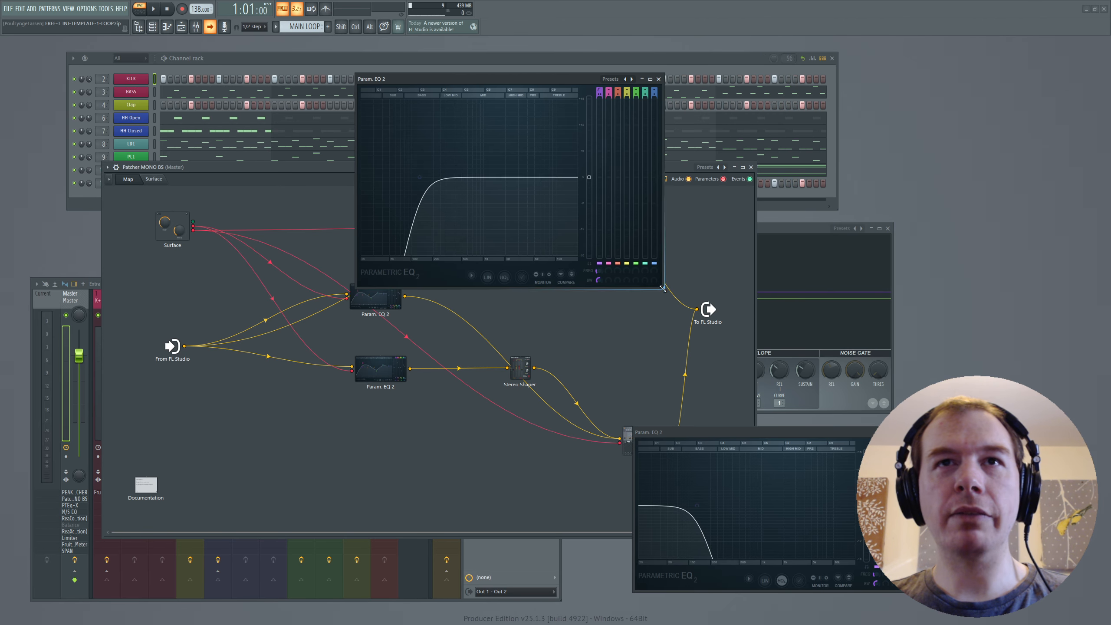
pyautogui.click(658, 79)
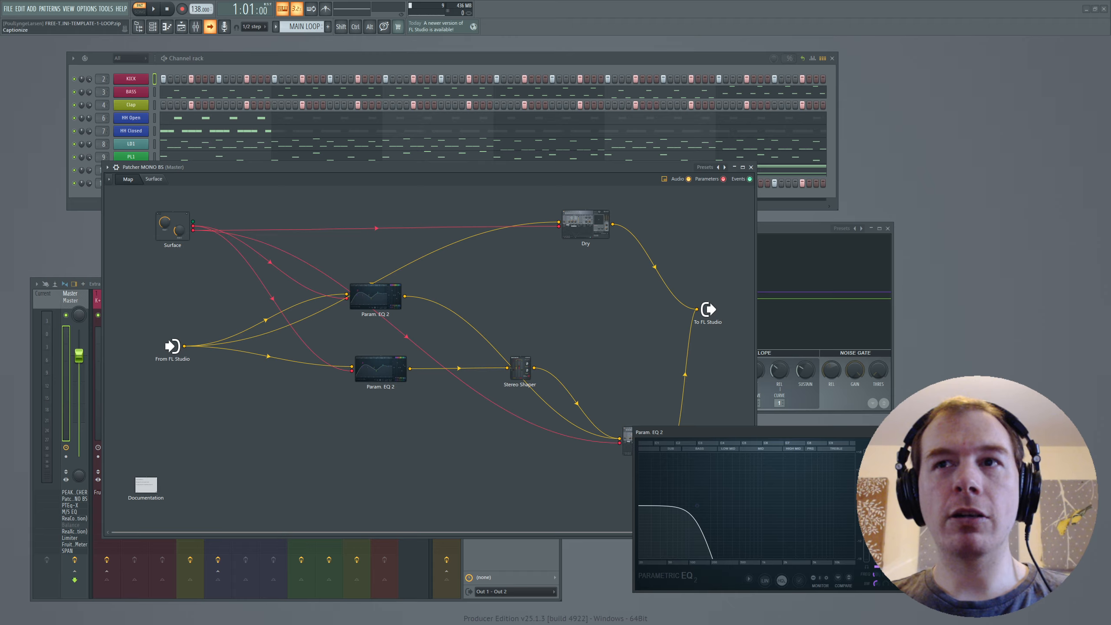
pyautogui.click(375, 295)
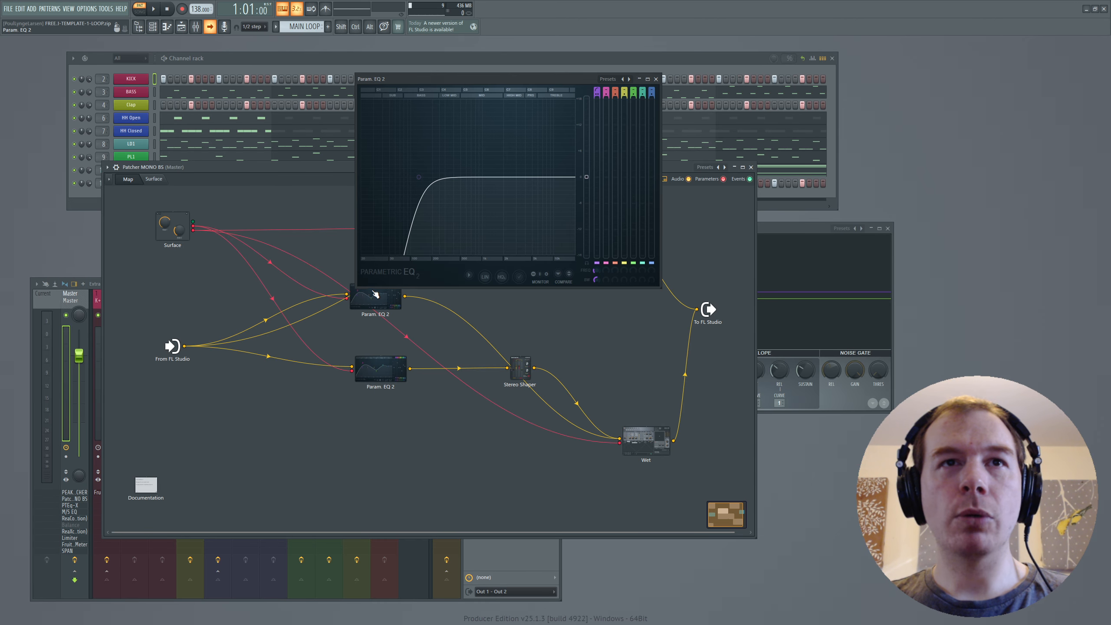
pyautogui.click(383, 372)
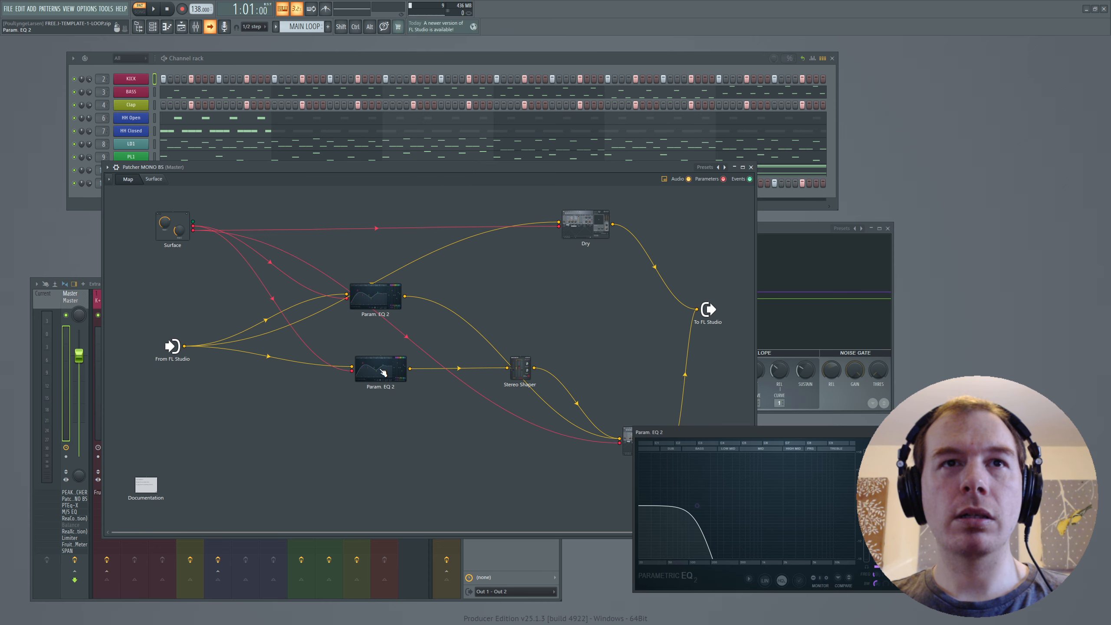
# Place the high-pass Param. EQ 2 above the low-pass one and compare their curves alongside the Patcher surface's Mono Bass knob
pyautogui.click(393, 303)
pyautogui.click(383, 377)
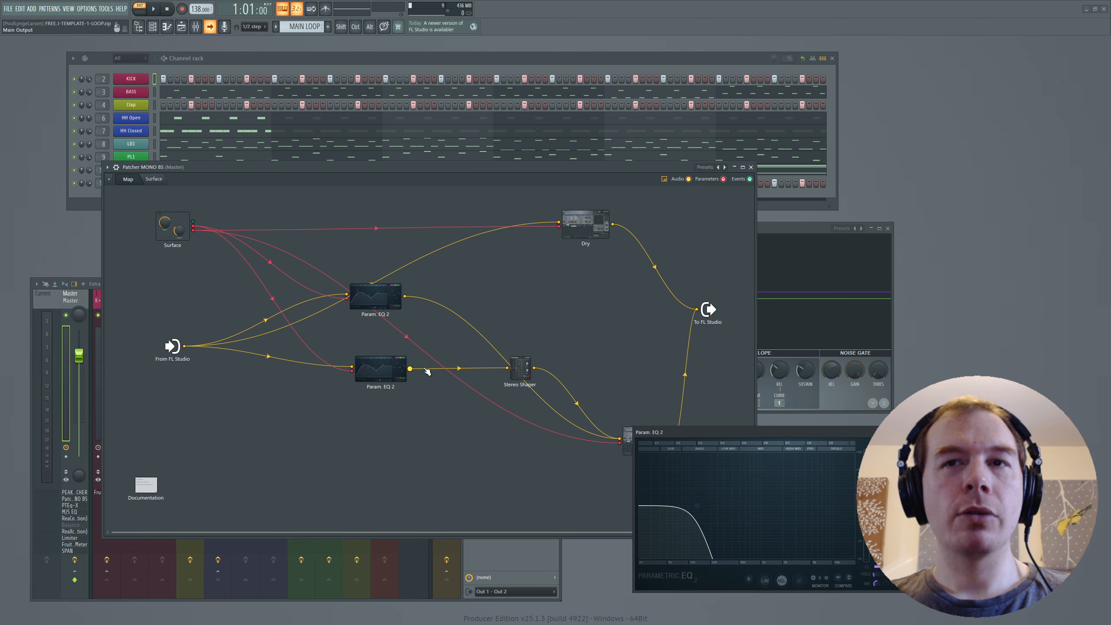
pyautogui.click(380, 297)
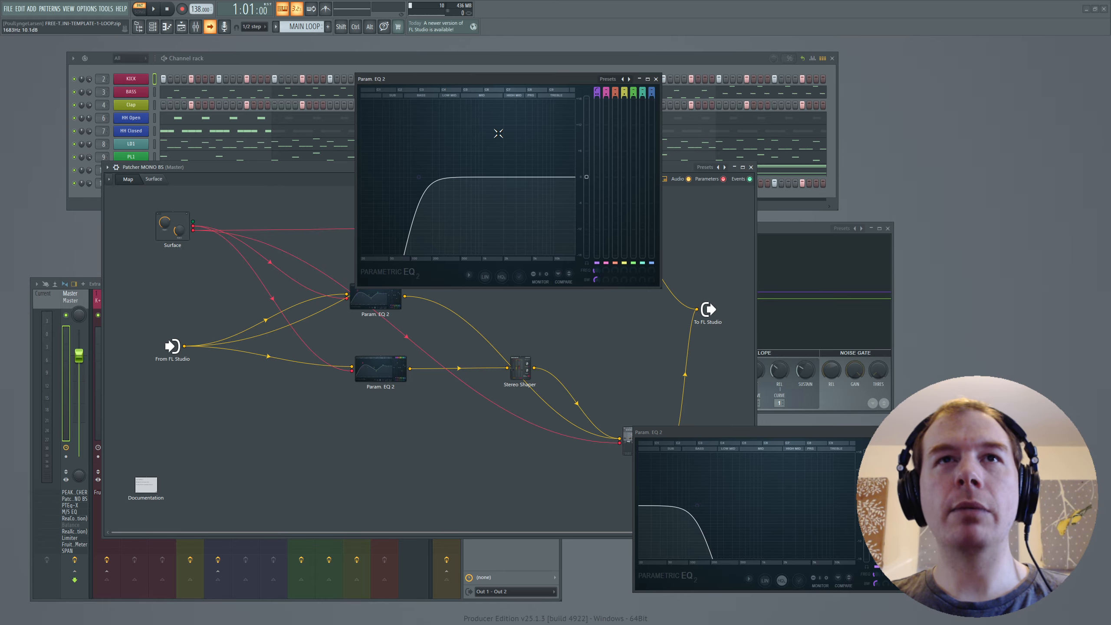
pyautogui.moveTo(490, 77); pyautogui.dragTo(762, 175)
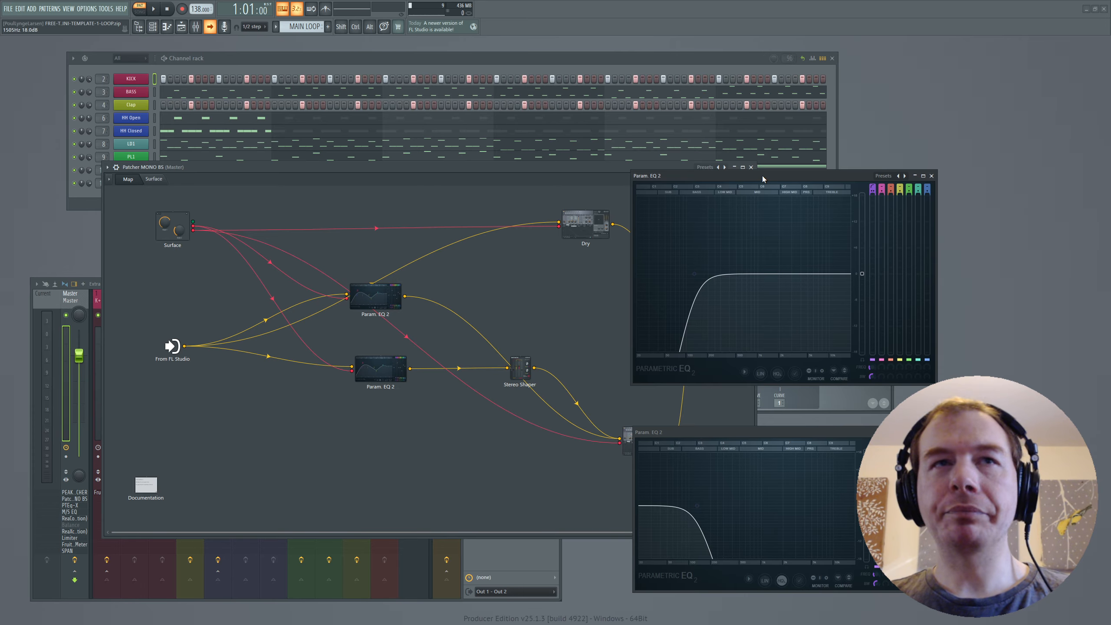
pyautogui.click(151, 179)
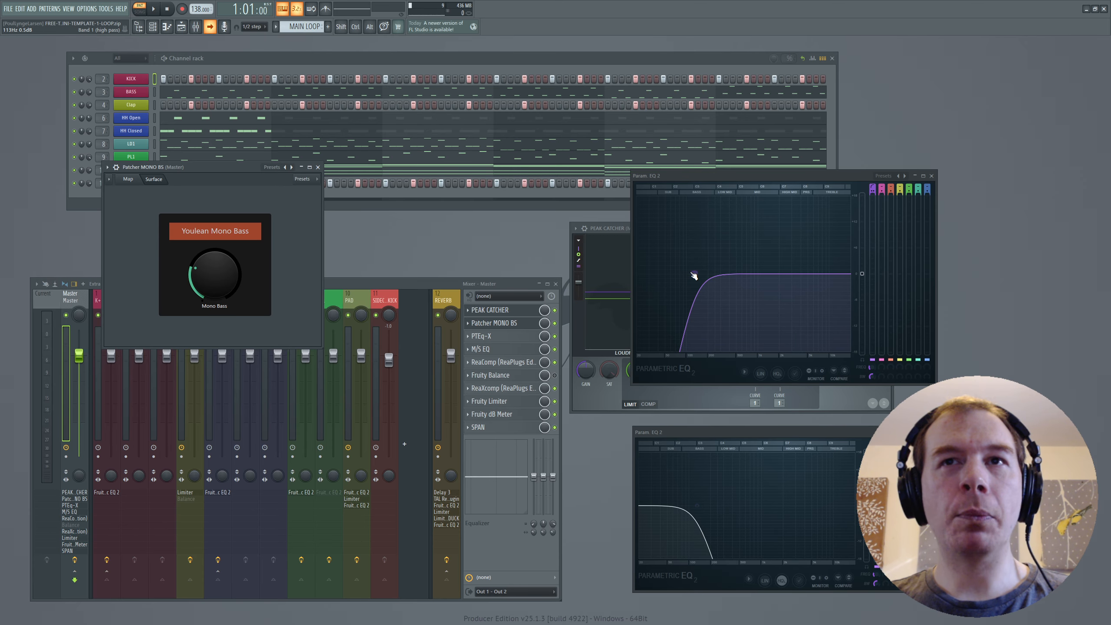
pyautogui.moveTo(696, 278)
pyautogui.mouseDown()
pyautogui.moveTo(722, 280)
pyautogui.moveTo(698, 276)
pyautogui.mouseUp()
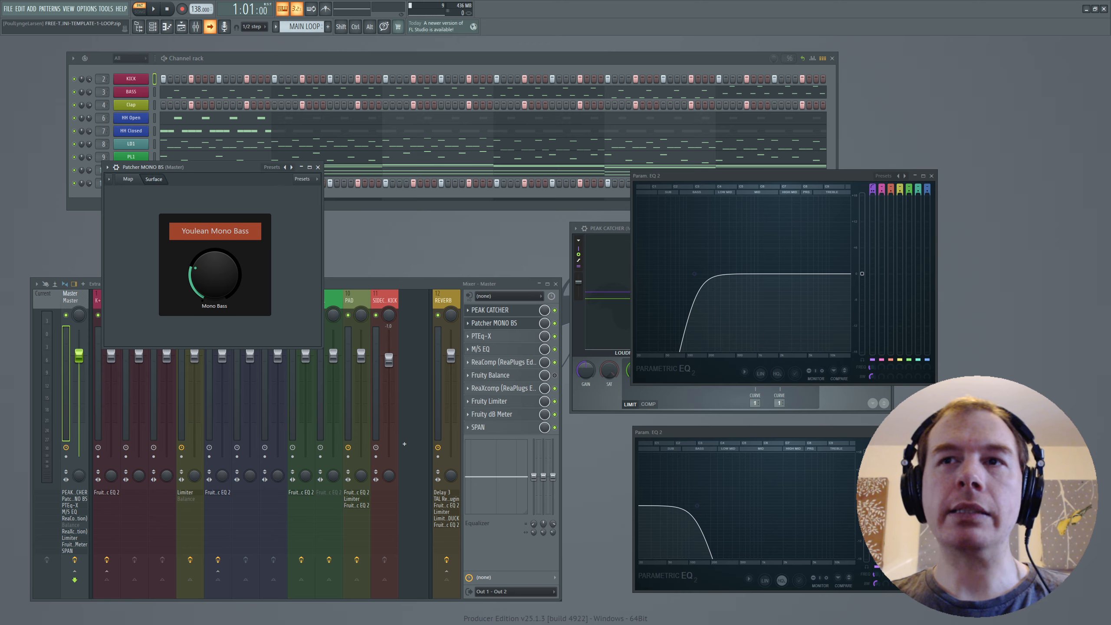
# Close the Param. EQ 2 and Patcher MONO BS windows, and inspect the PTEq-X equalizer on the master
pyautogui.press('Escape')
pyautogui.click(931, 176)
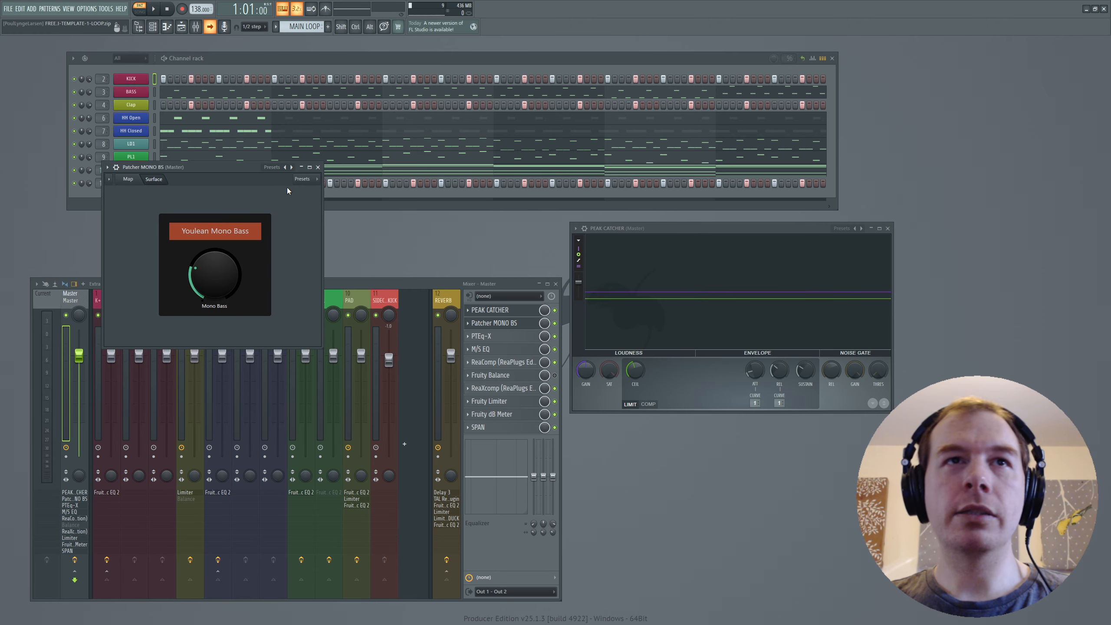
pyautogui.click(318, 168)
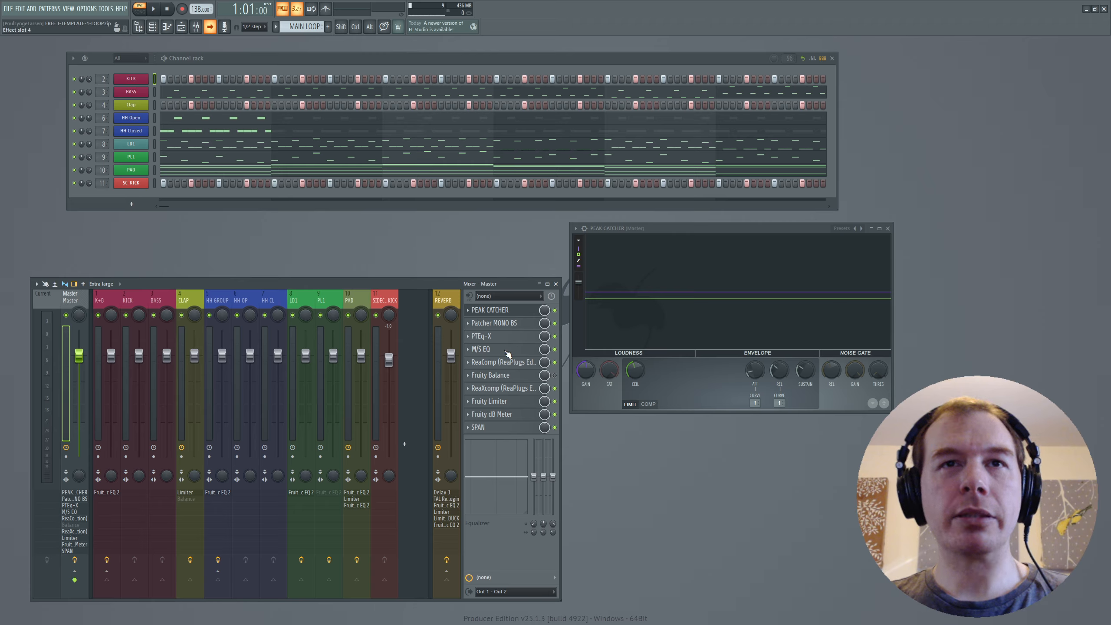
pyautogui.click(499, 339)
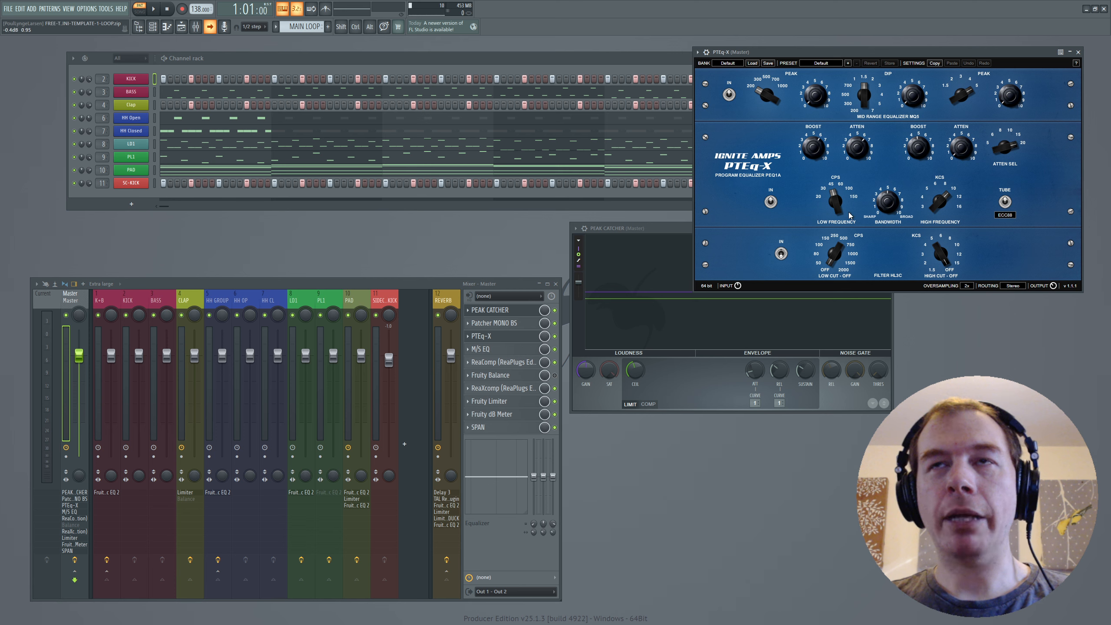
pyautogui.click(1078, 52)
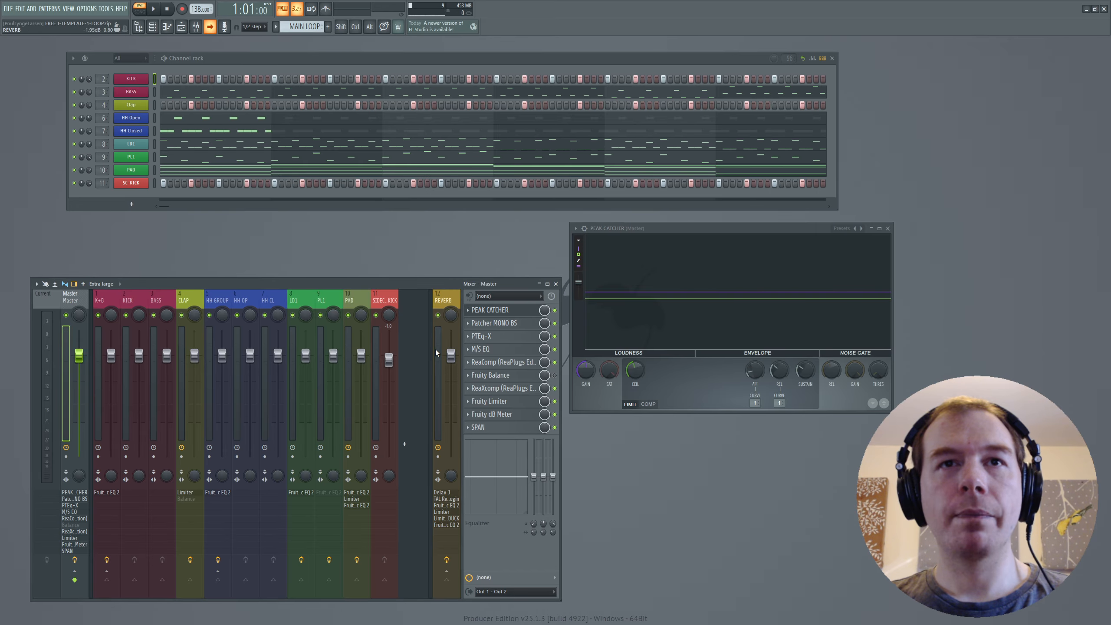
# Open the master's M/S EQ Patcher over the mixer and locate Mid Side EQ among its filter presets
pyautogui.click(480, 349)
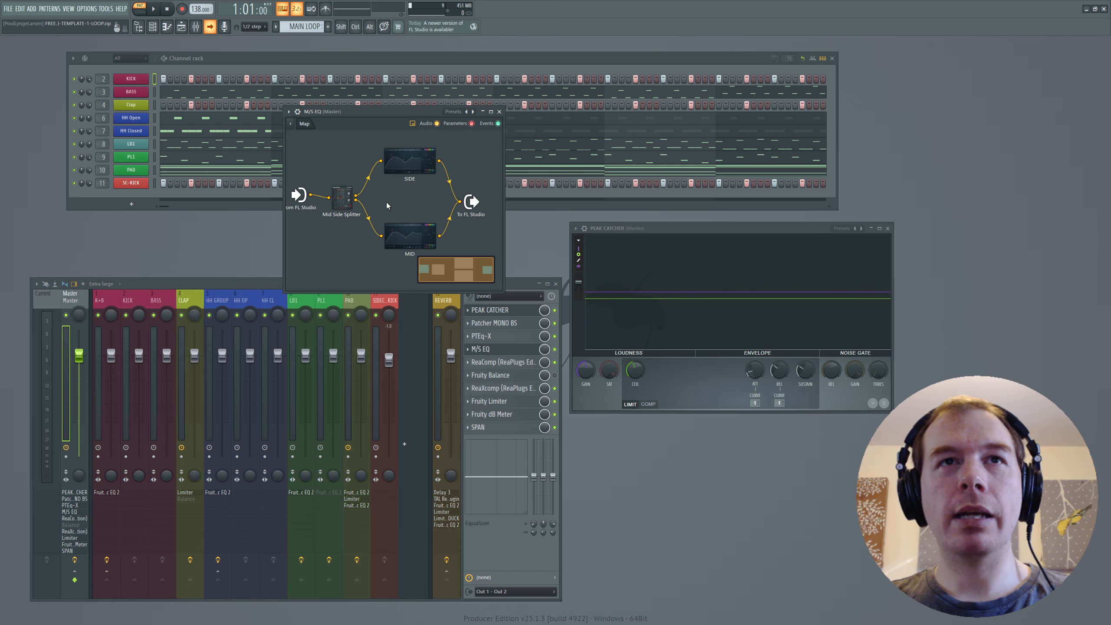
pyautogui.moveTo(378, 111); pyautogui.dragTo(319, 224)
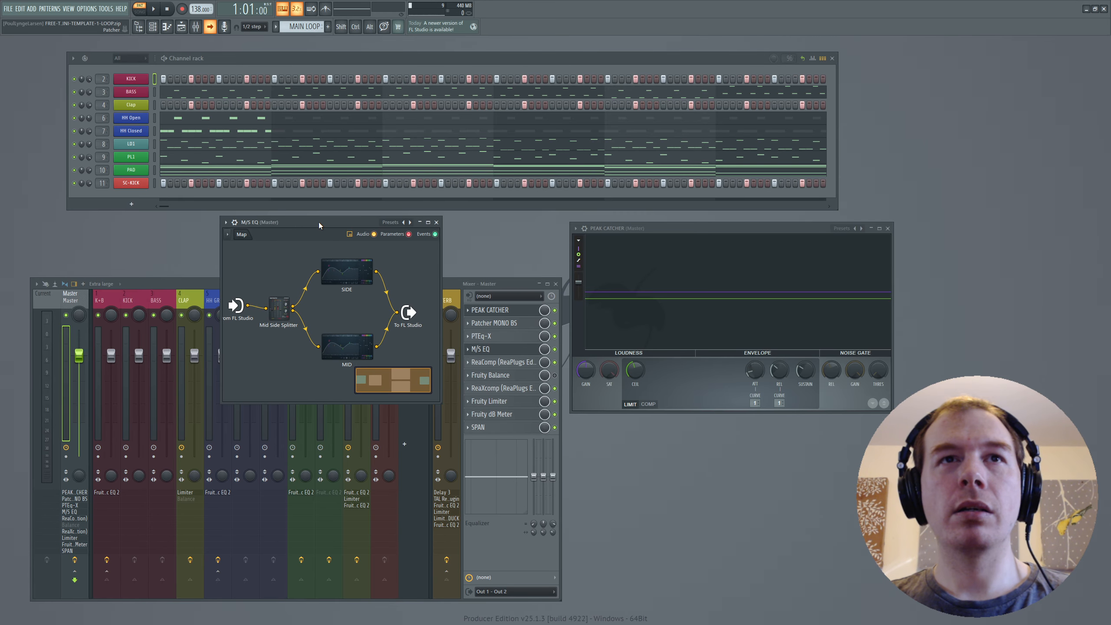
pyautogui.rightClick(403, 224)
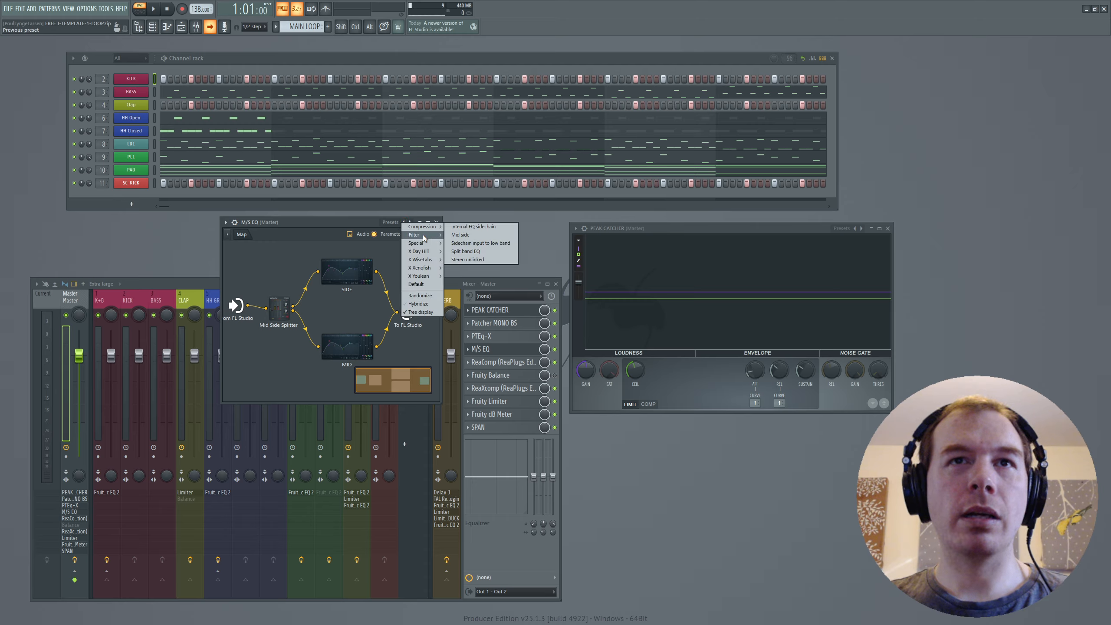
pyautogui.moveTo(427, 244)
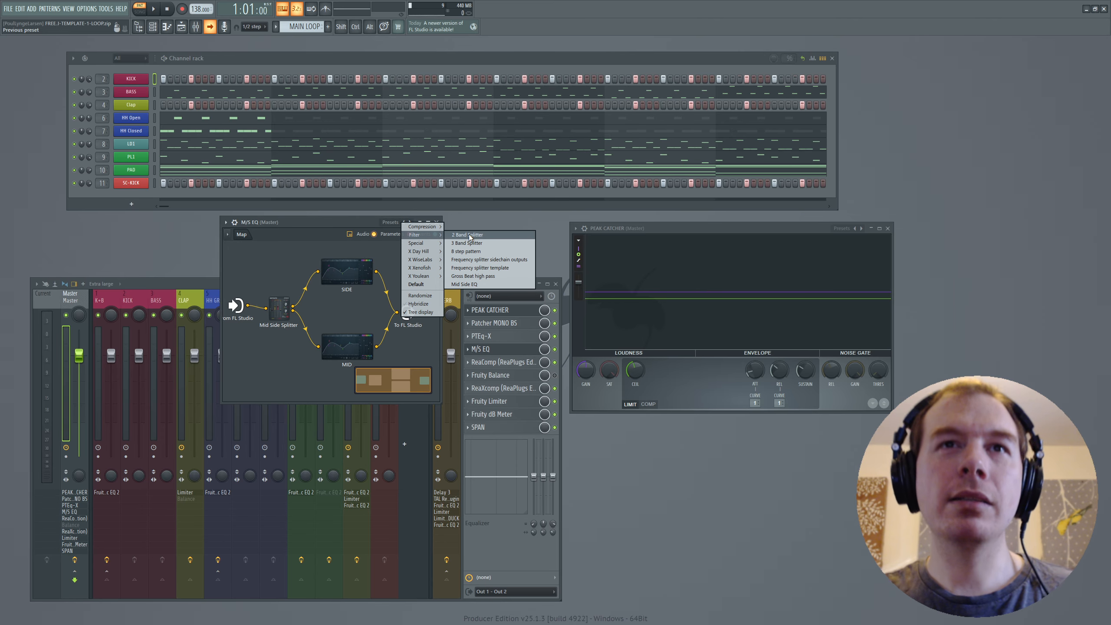
pyautogui.click(470, 283)
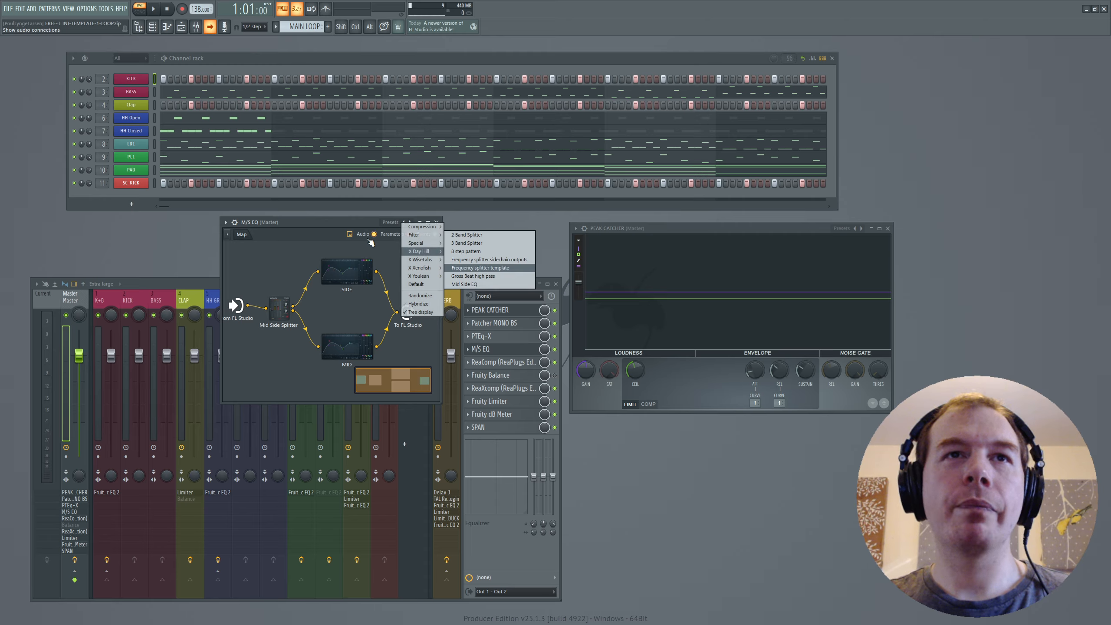
# Examine the filter curves of the SIDE and MID modules in M/S EQ, and close both EQ windows
pyautogui.click(351, 276)
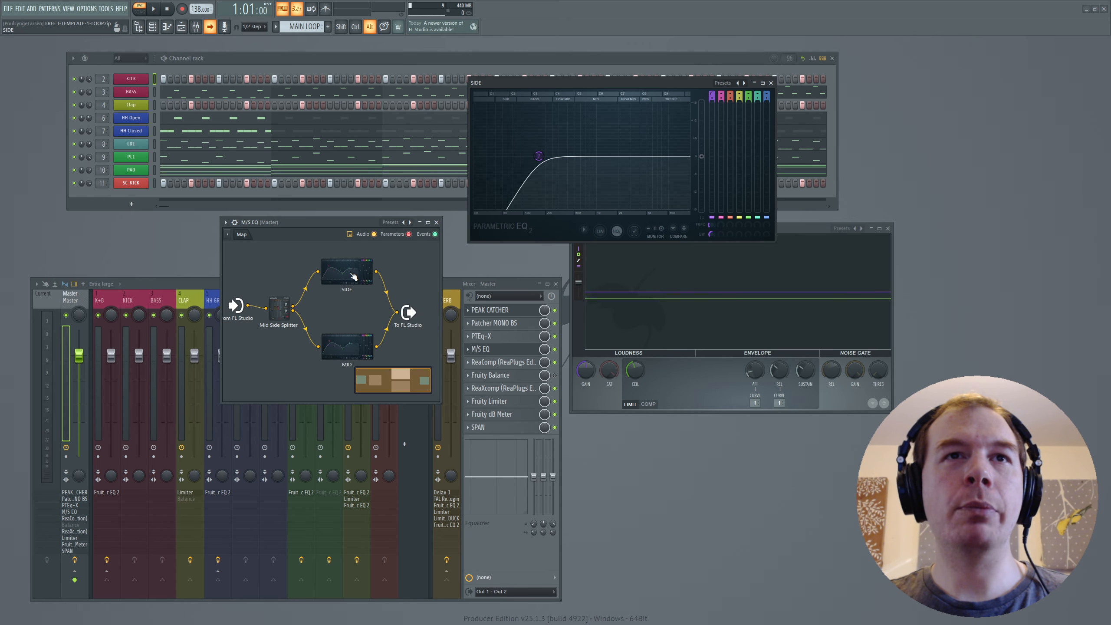
pyautogui.click(352, 348)
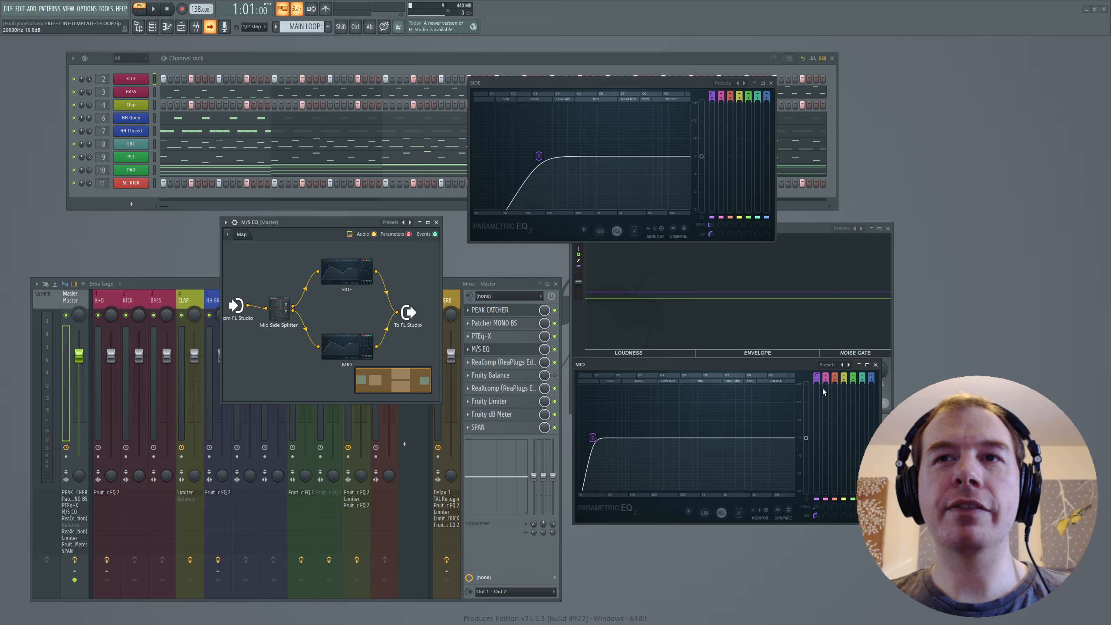
pyautogui.click(876, 365)
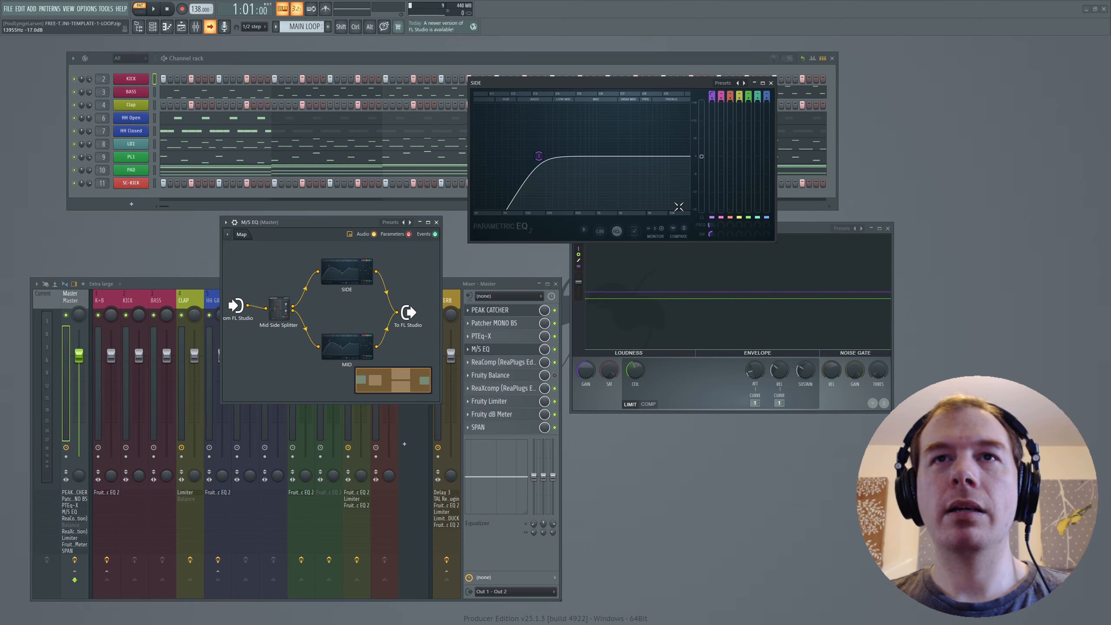
pyautogui.click(771, 83)
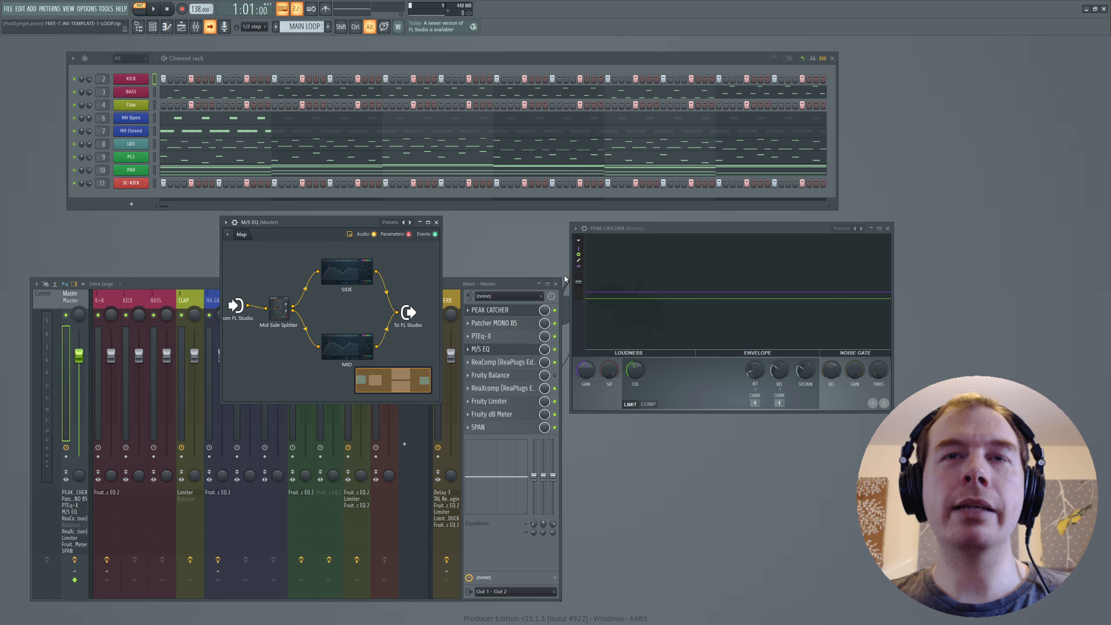
# Switch to Ableton Live and toggle the EQ M/S device between side and mid editing to compare its curves
pyautogui.hotkey('alt', 'Tab')
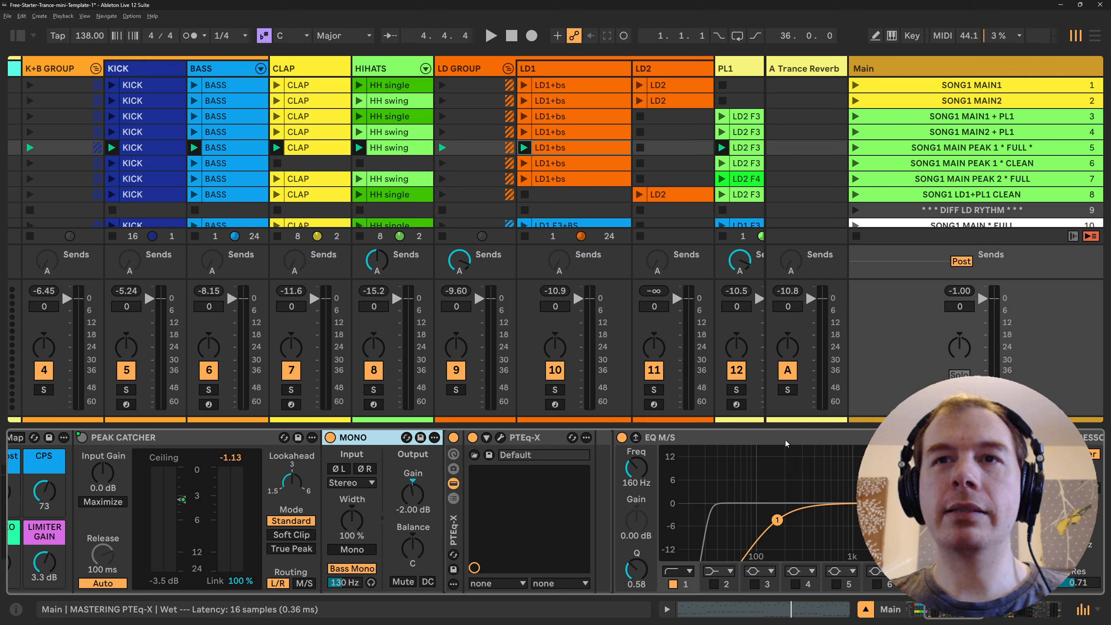
pyautogui.click(845, 454)
pyautogui.click(1007, 487)
pyautogui.click(1007, 487)
pyautogui.click(1007, 487)
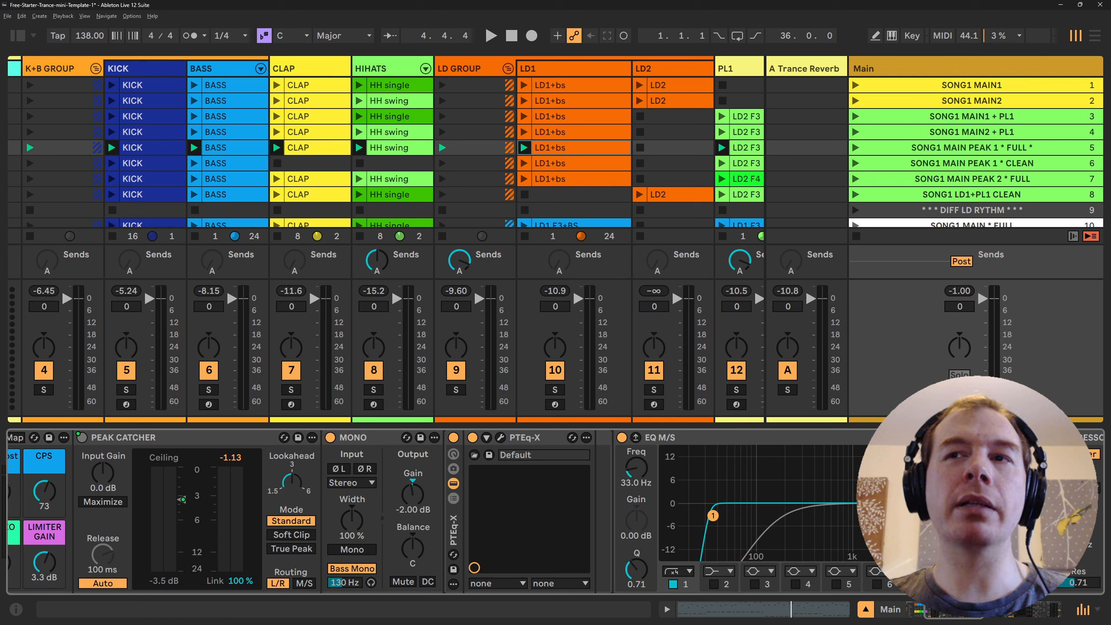
pyautogui.click(1007, 487)
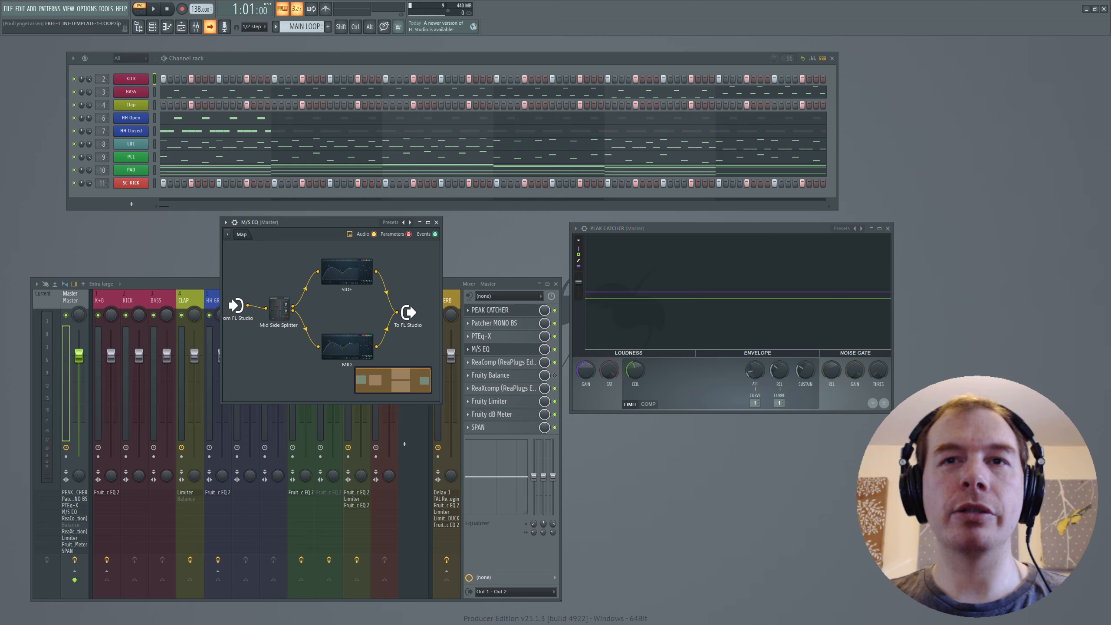
# In FL Studio, close M/S EQ and open the master's ReaComp near the mixer to examine its compression settings
pyautogui.click(436, 222)
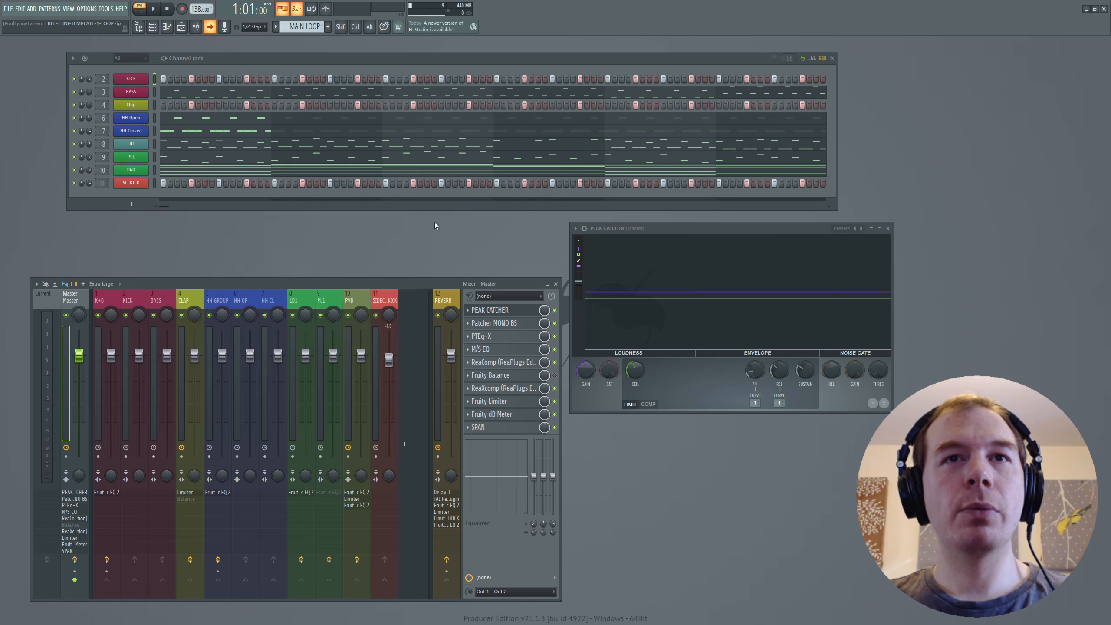
pyautogui.click(502, 362)
pyautogui.moveTo(690, 341); pyautogui.dragTo(555, 206)
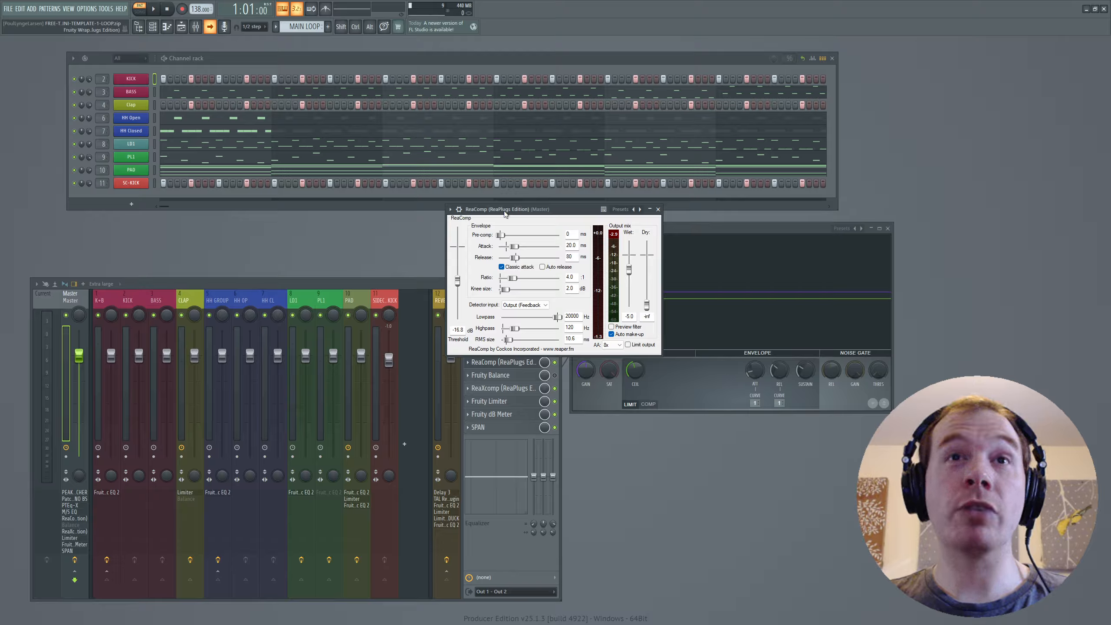
pyautogui.moveTo(566, 213); pyautogui.dragTo(563, 223)
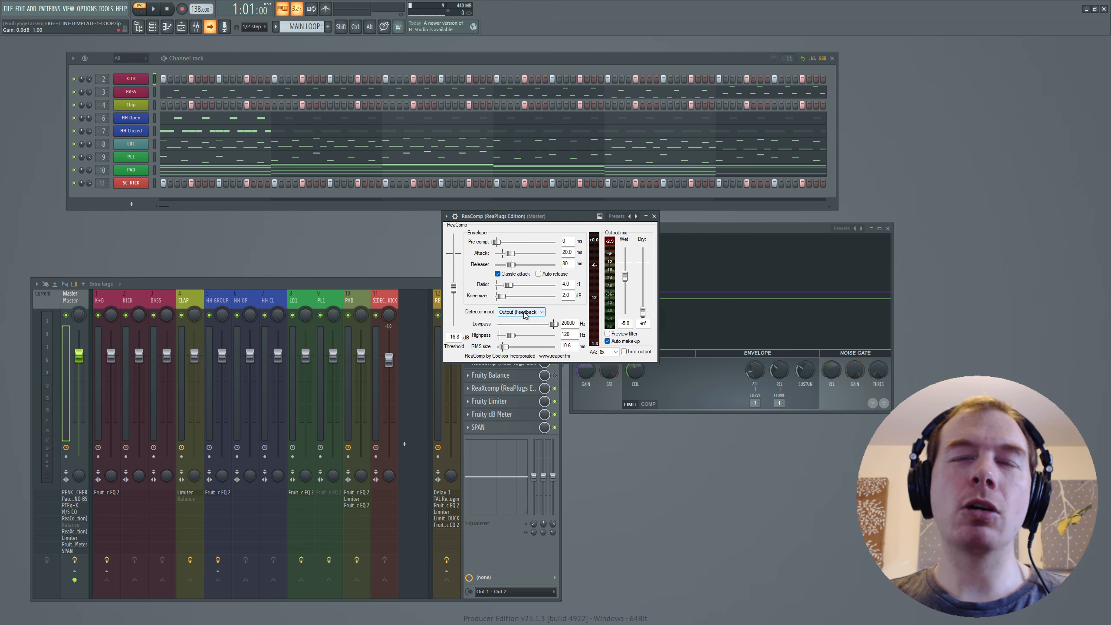
# Switch to Ableton Live, examine the COMPRESSOR OLD FB device and its feedback mode, and return to ReaComp in FL Studio
pyautogui.hotkey('alt', 'Tab')
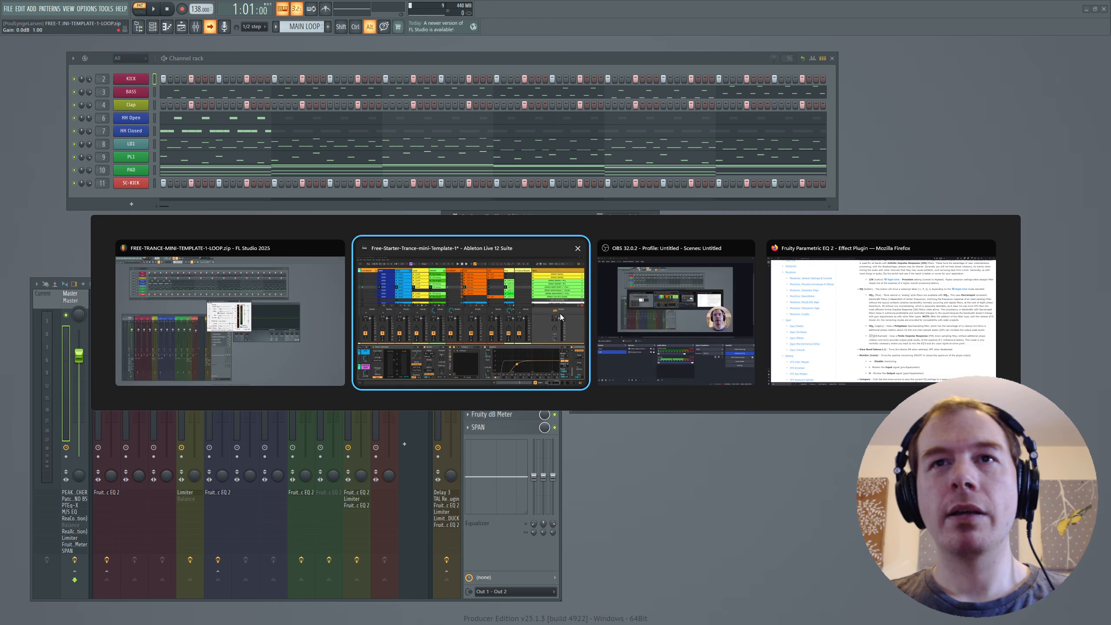
pyautogui.hotkey('alt', 'Tab')
pyautogui.hotkey('alt', 'Tab')
pyautogui.hotkey('alt', 'Tab')
pyautogui.hotkey('alt', 'Tab')
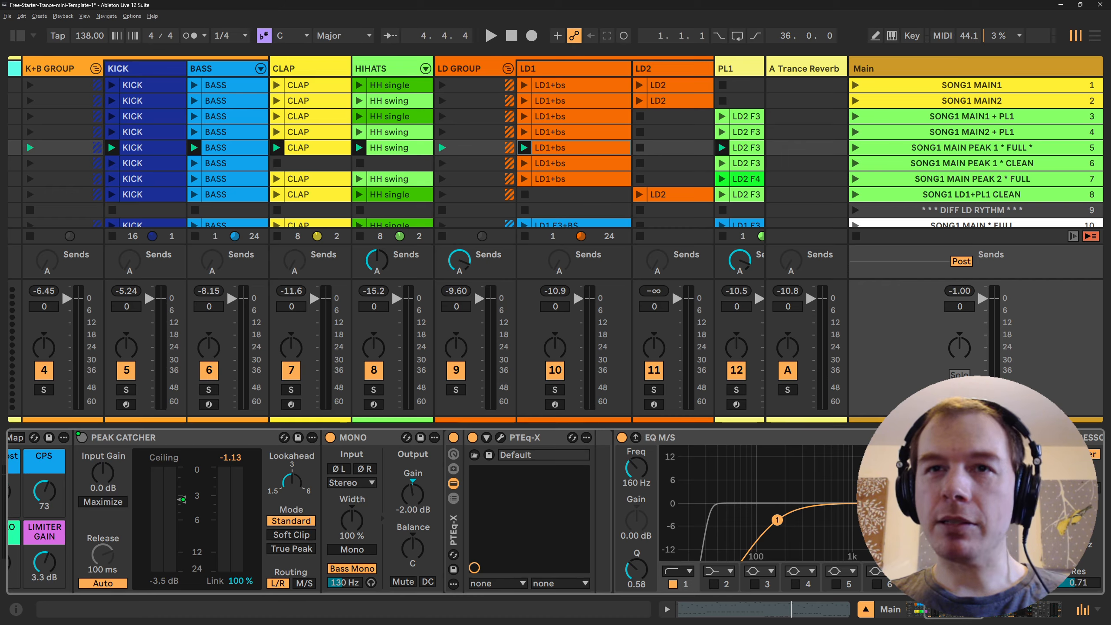
pyautogui.hscroll(10, 530, 437)
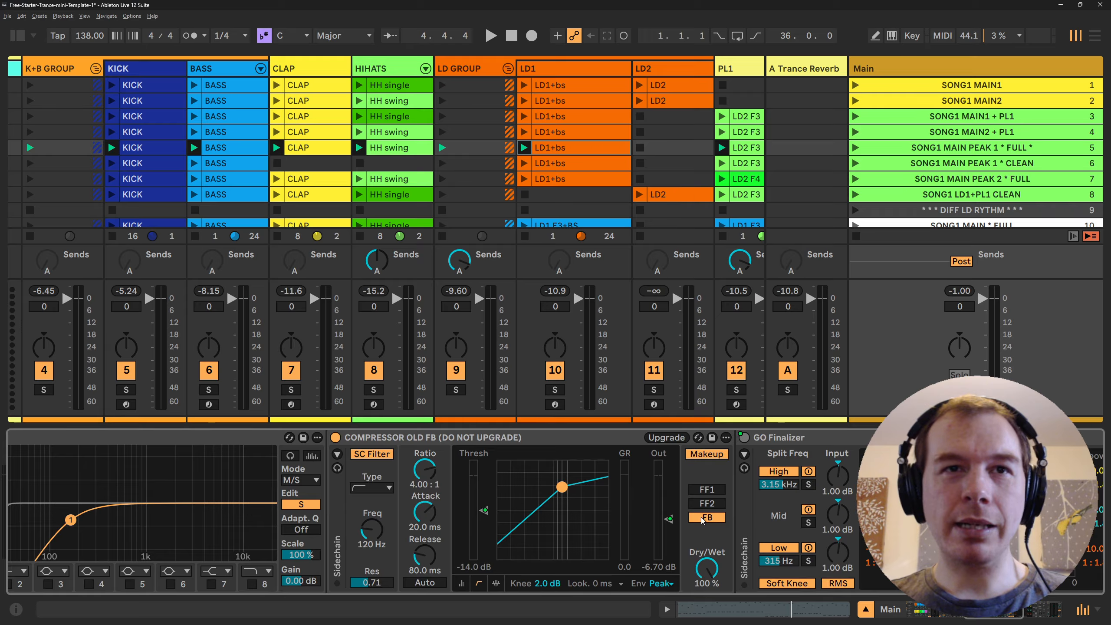
pyautogui.click(532, 438)
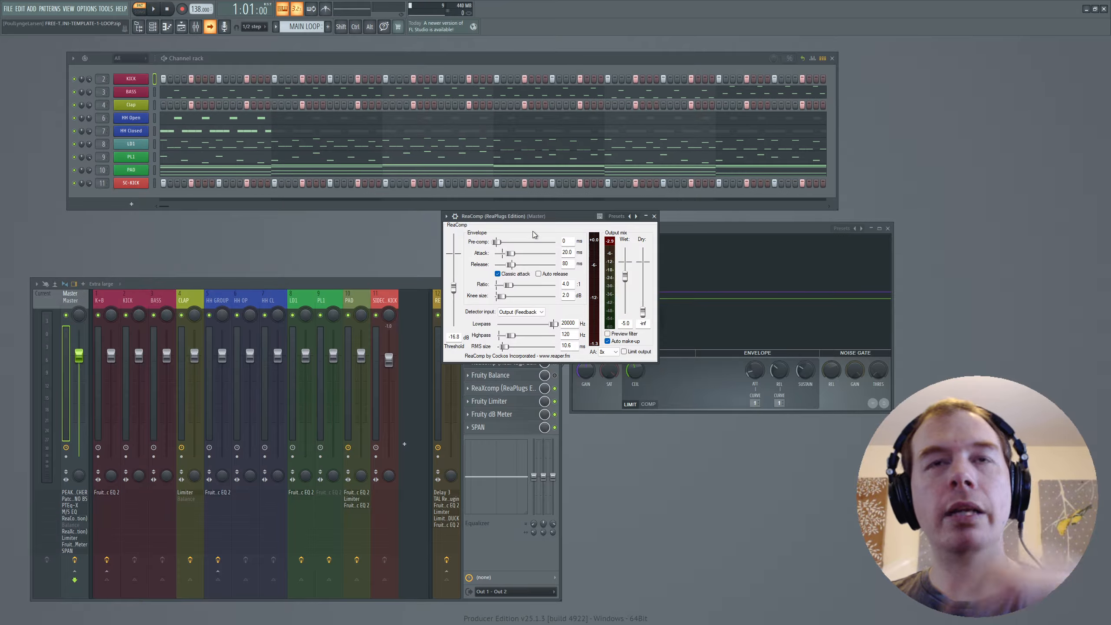
pyautogui.hotkey('alt', 'Tab')
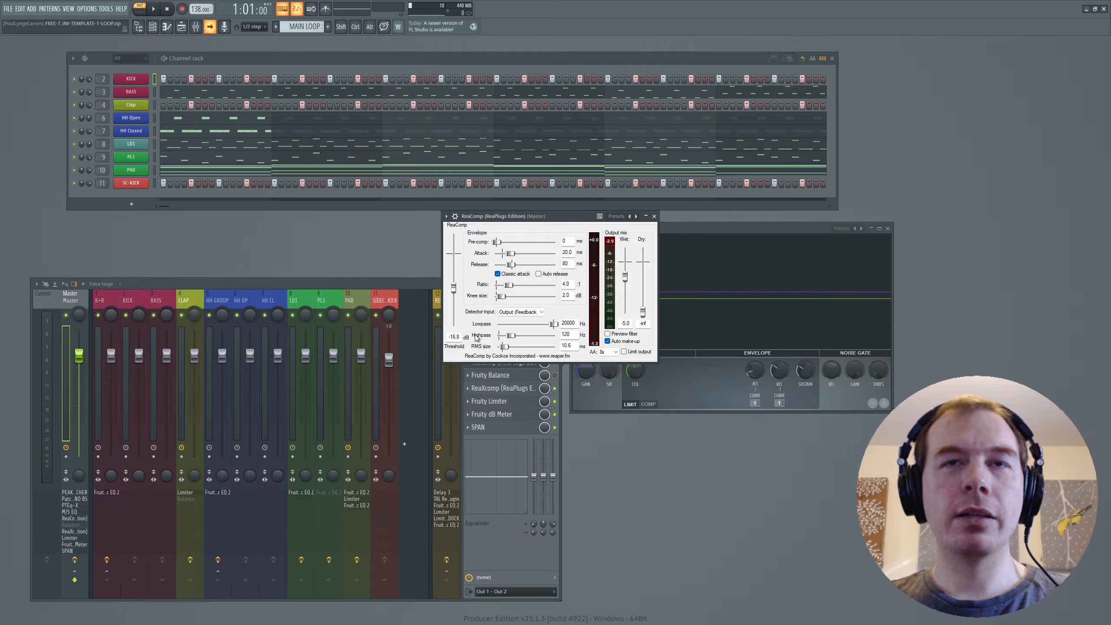
# Open Fruity Balance from the master's effect chain and check its volume setting
pyautogui.click(655, 216)
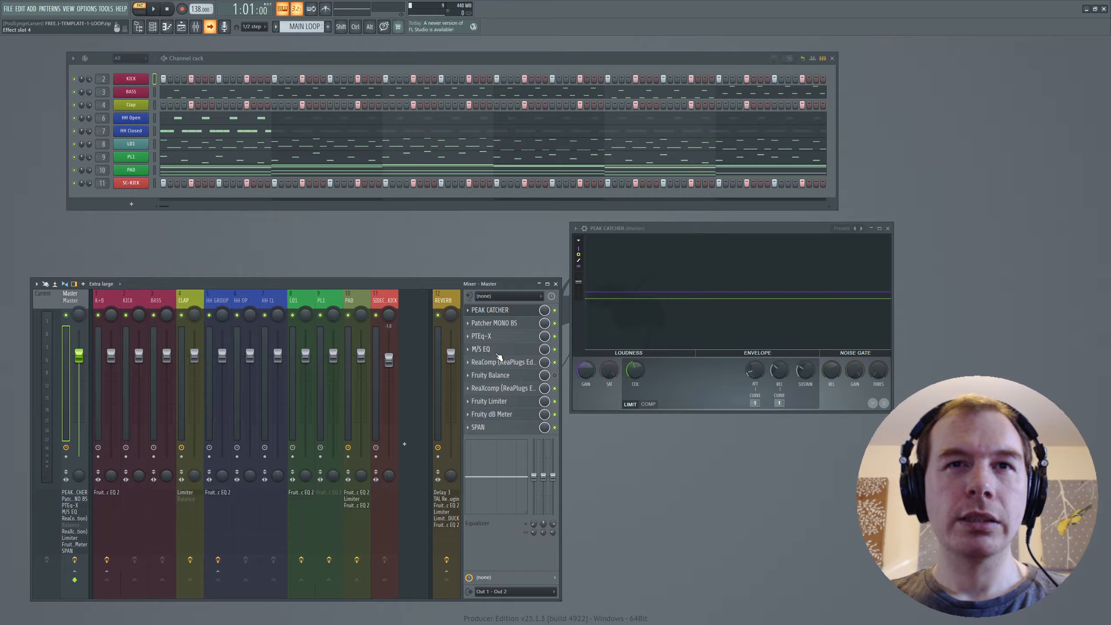
pyautogui.click(502, 365)
pyautogui.click(506, 376)
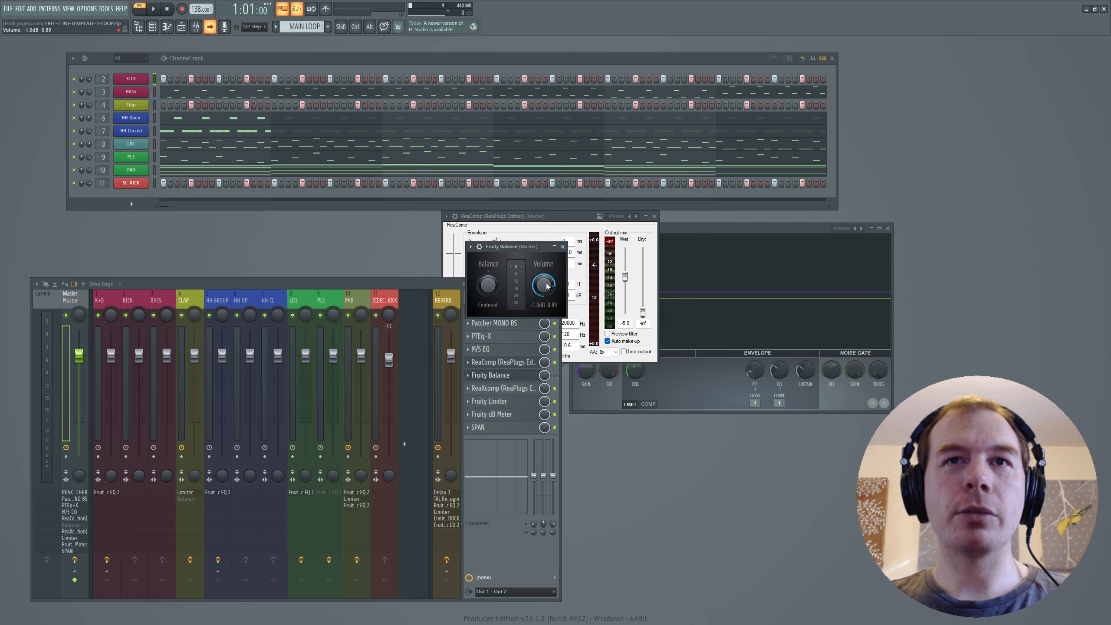
# Open the master's ReaXcomp beside the mixer, and view its effect slot options and multiband settings
pyautogui.click(498, 389)
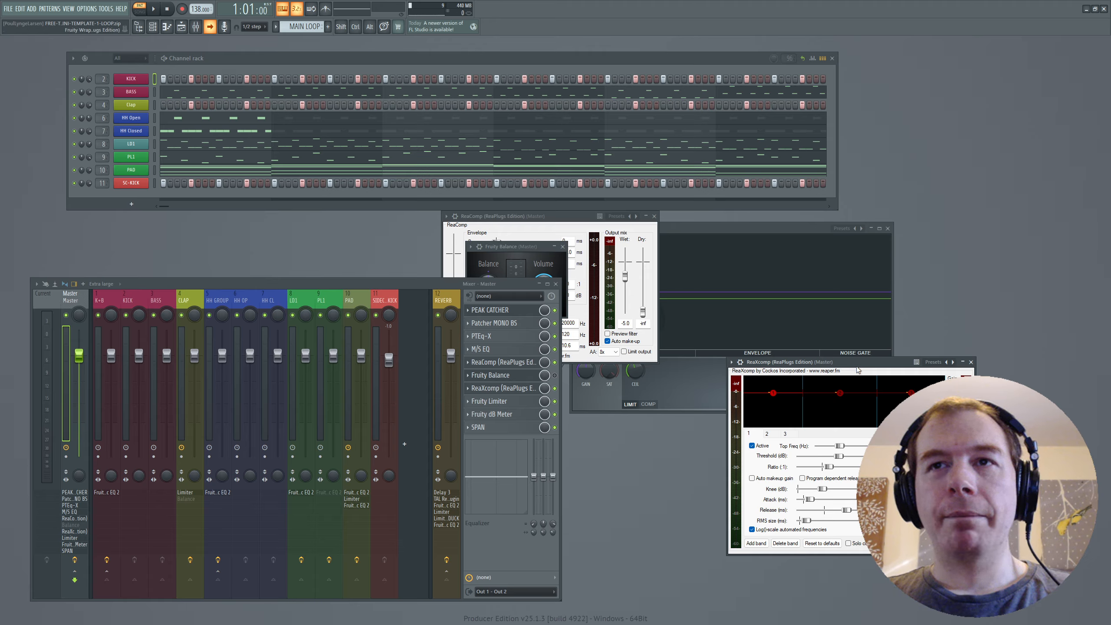
pyautogui.moveTo(856, 365); pyautogui.dragTo(731, 344)
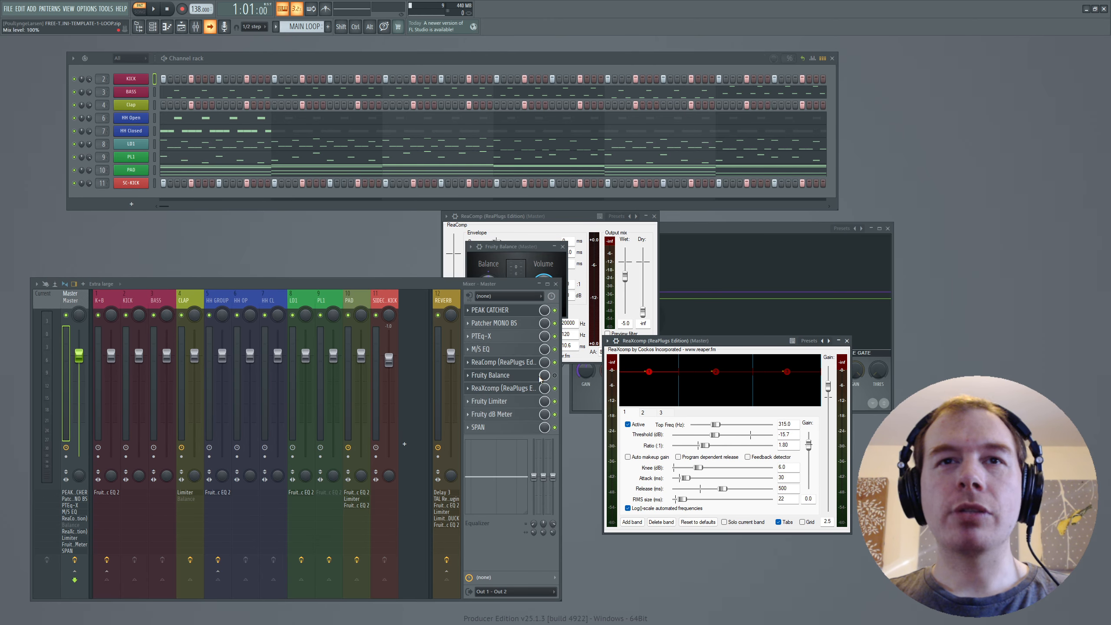
pyautogui.click(467, 387)
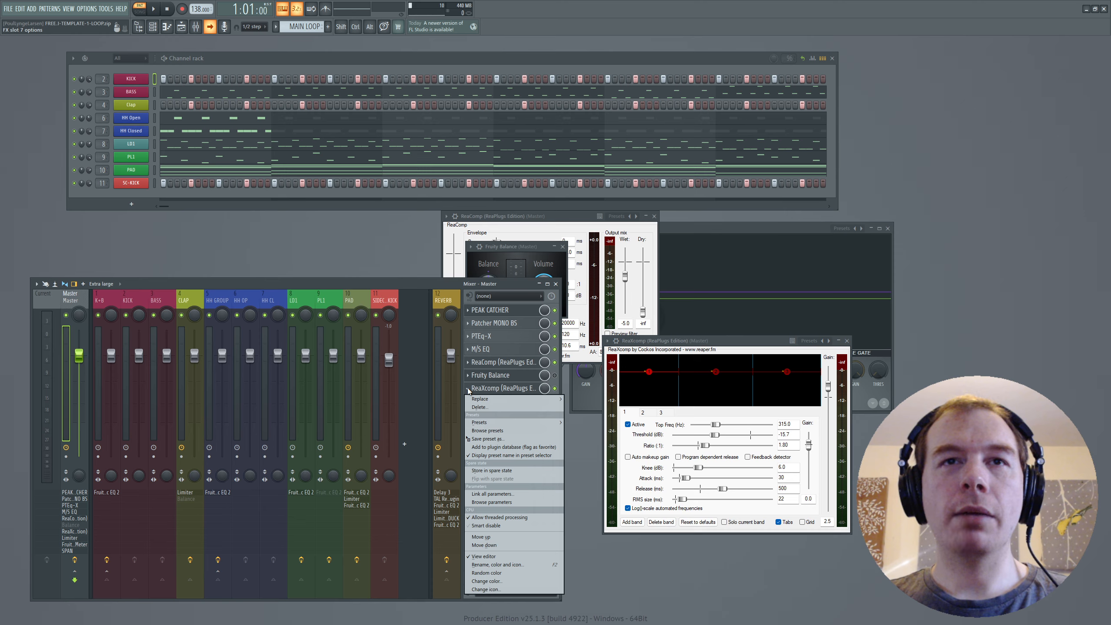
pyautogui.click(428, 283)
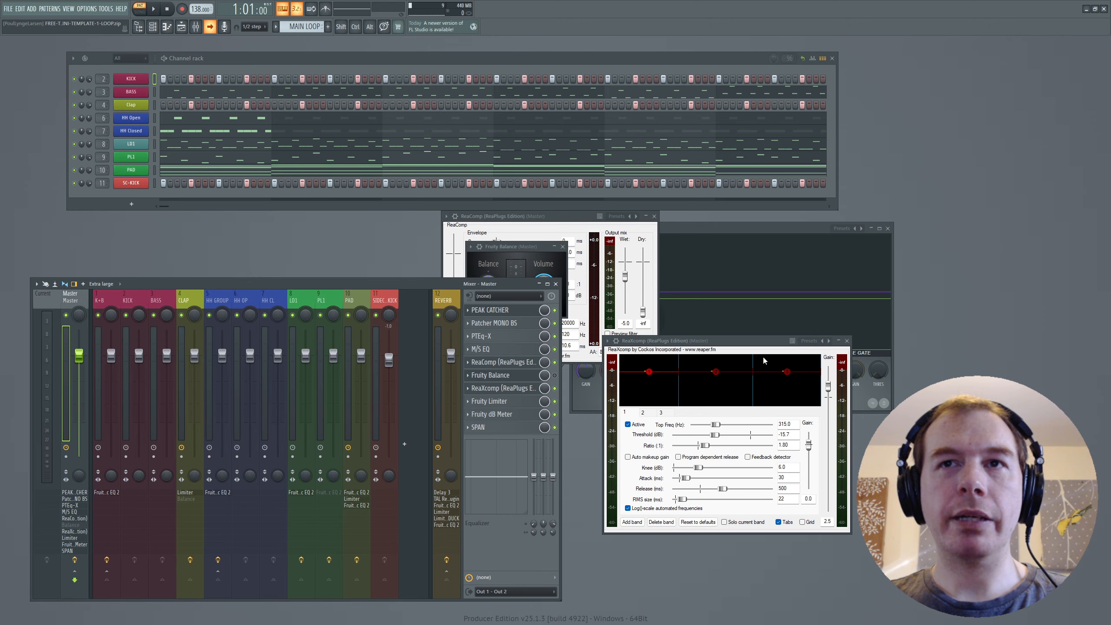
# Open Fruity Limiter from the master's effect chain and play the loop to watch how it limits the signal
pyautogui.moveTo(752, 340); pyautogui.dragTo(733, 325)
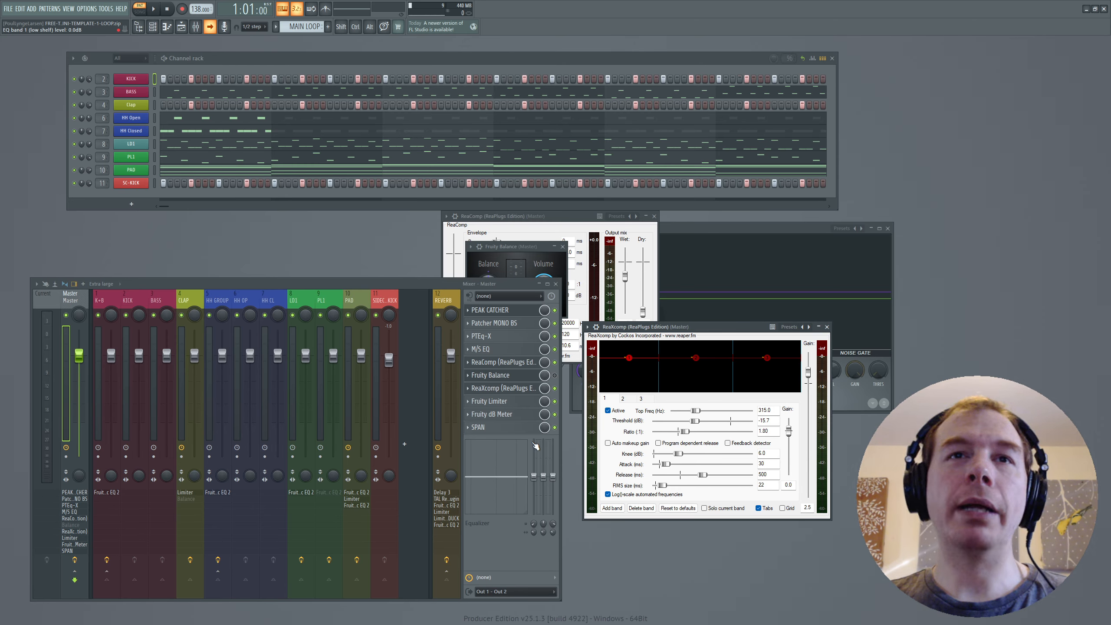
pyautogui.click(499, 405)
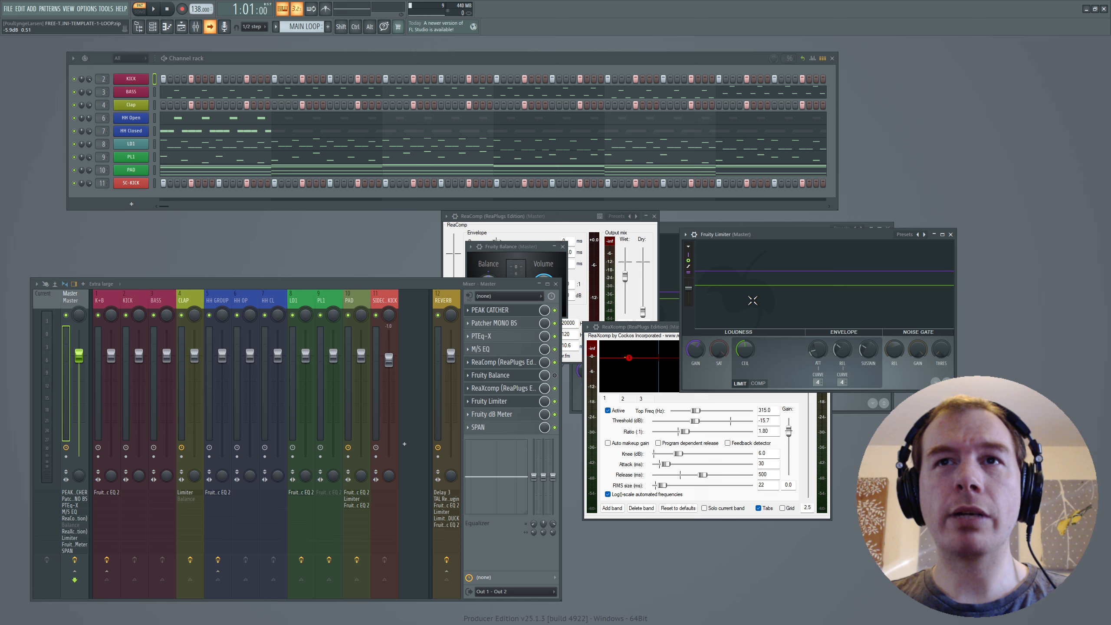
pyautogui.press('space')
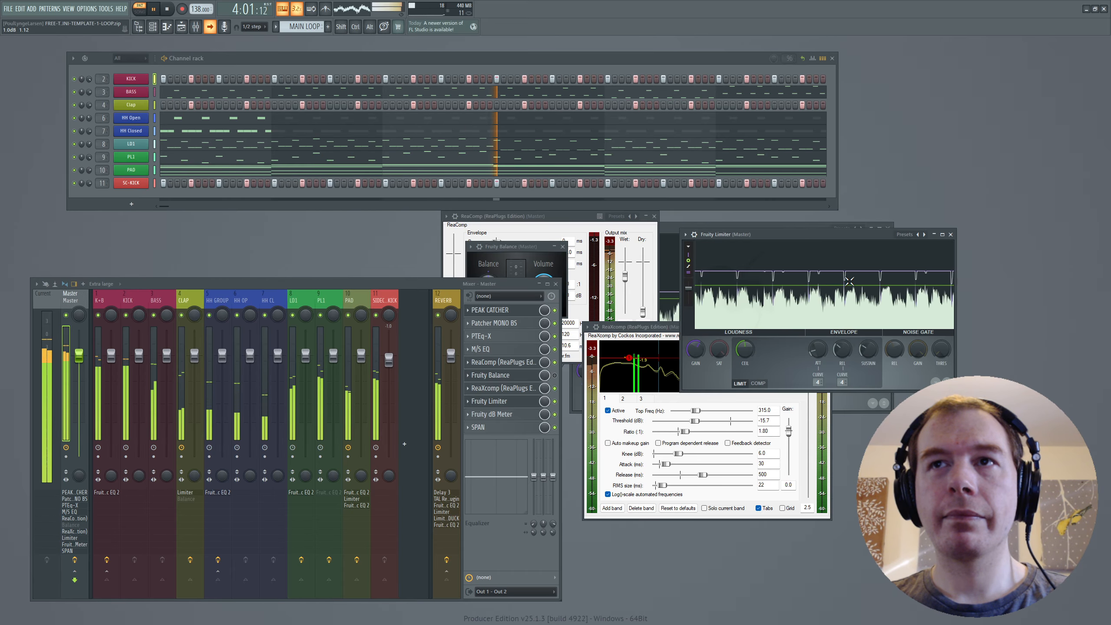
# Close the Fruity Limiter, ReaXcomp, ReaComp and PEAK CATCHER windows, and stop playback
pyautogui.click(951, 235)
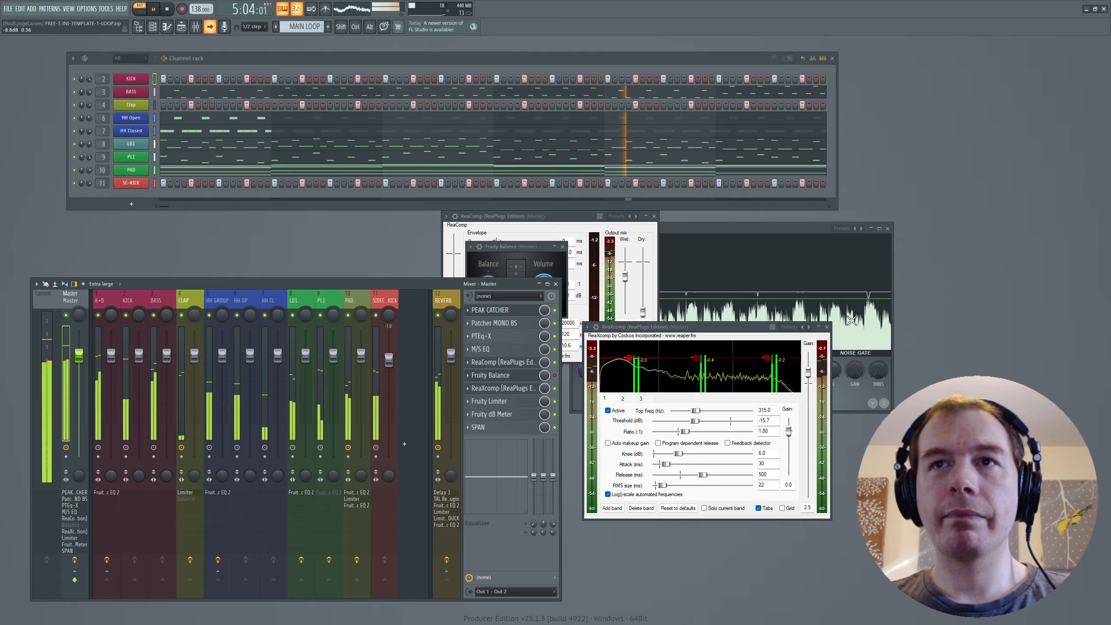
pyautogui.click(827, 326)
pyautogui.click(654, 216)
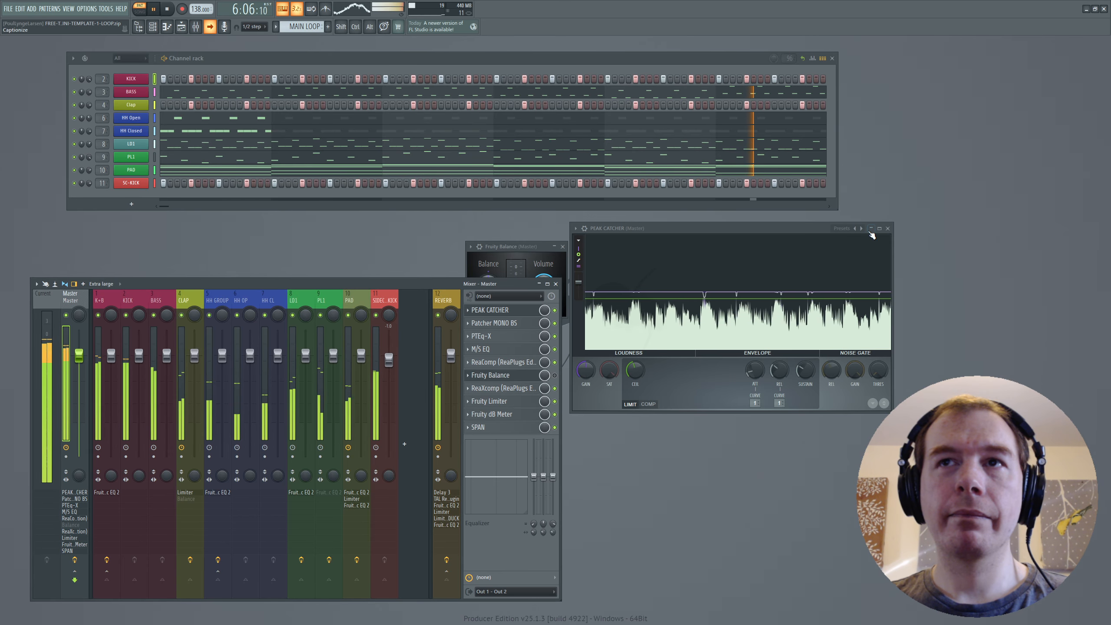
pyautogui.click(887, 228)
pyautogui.press('space')
# Show the master's Fruity dB Meter, close the other effect windows, and move the mixer clear of the meter
pyautogui.click(500, 388)
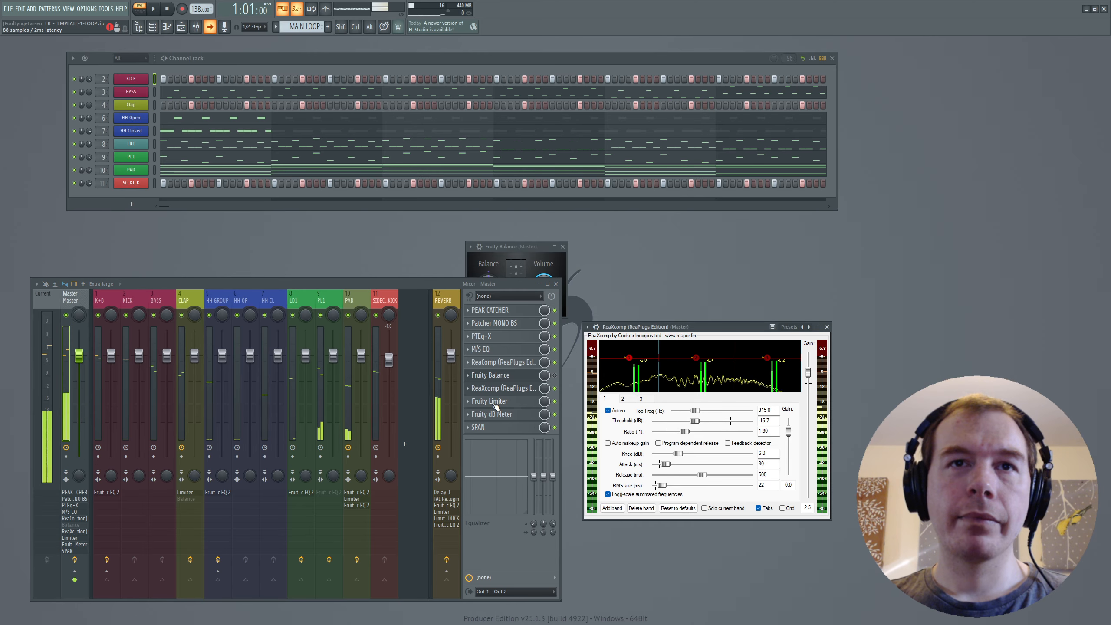
pyautogui.click(496, 402)
pyautogui.click(498, 415)
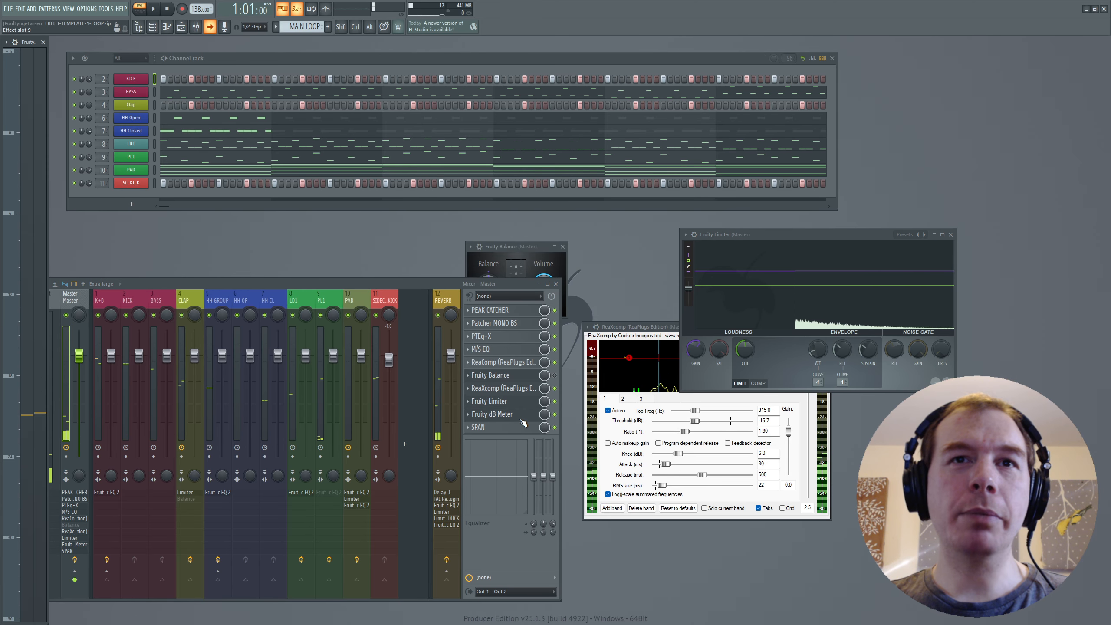
pyautogui.click(499, 401)
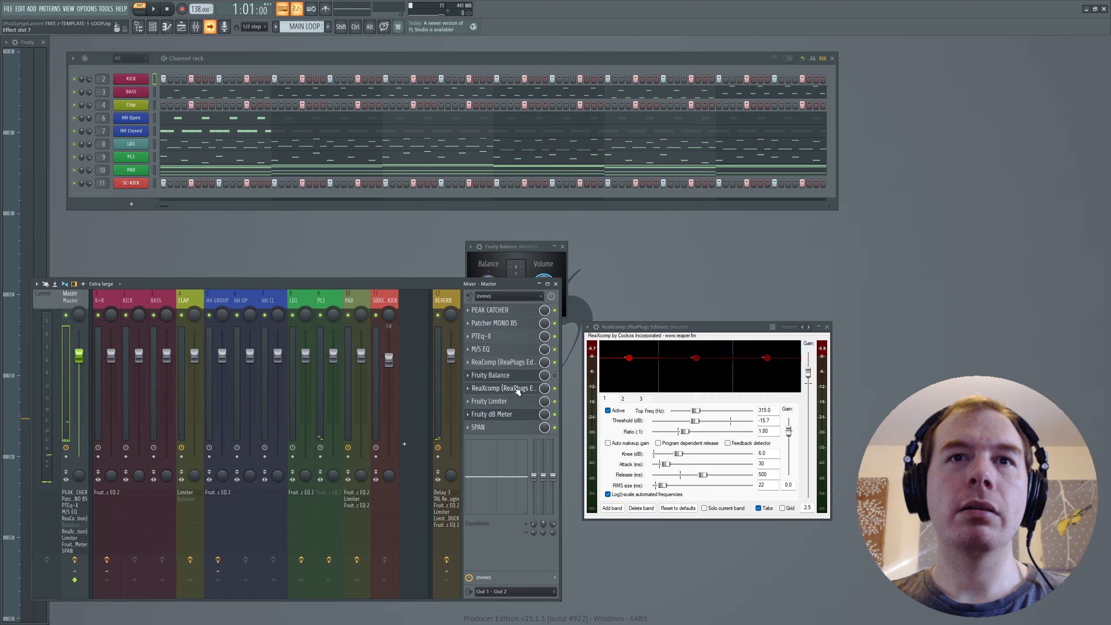
pyautogui.click(509, 388)
pyautogui.click(503, 375)
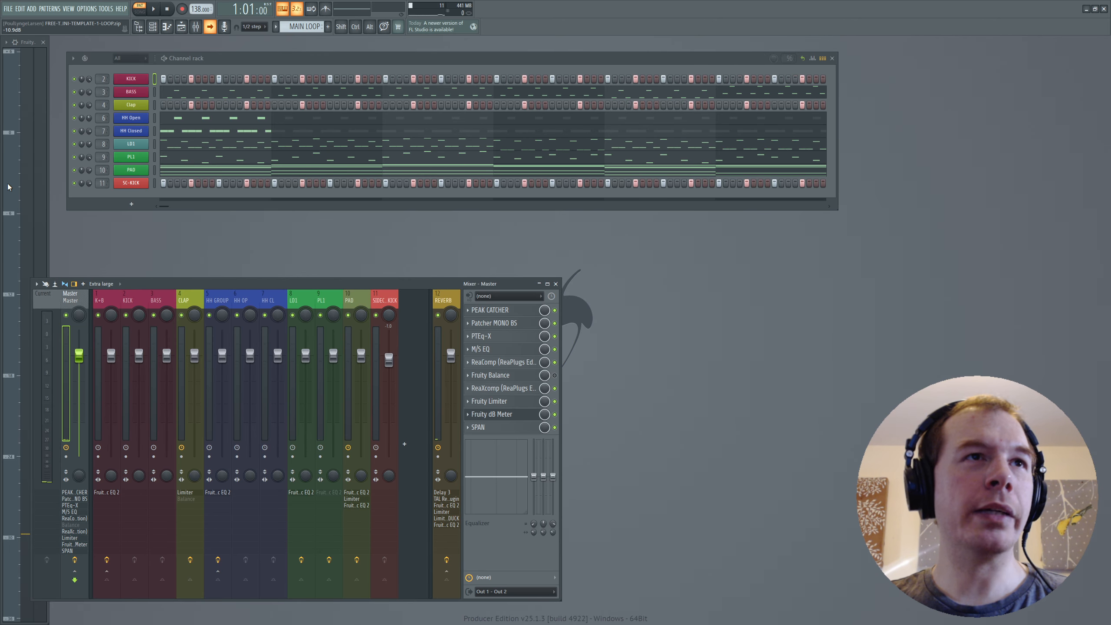
pyautogui.moveTo(264, 285); pyautogui.dragTo(327, 260)
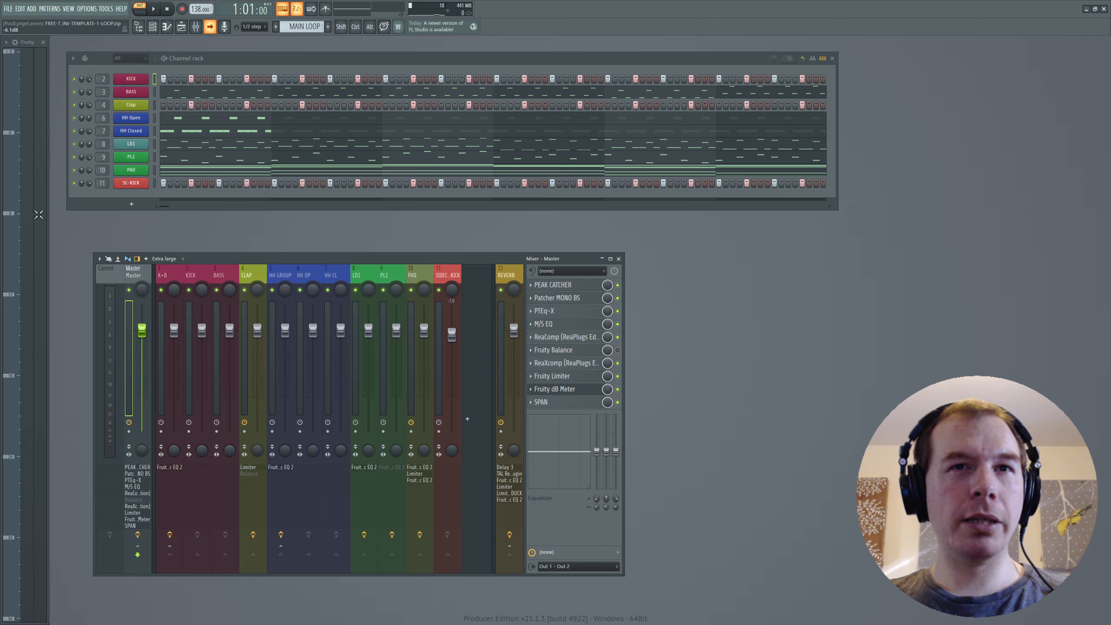
# Open the master's SPAN analyzer, fit its window to the plugin, and place it beside the mixer
pyautogui.click(541, 403)
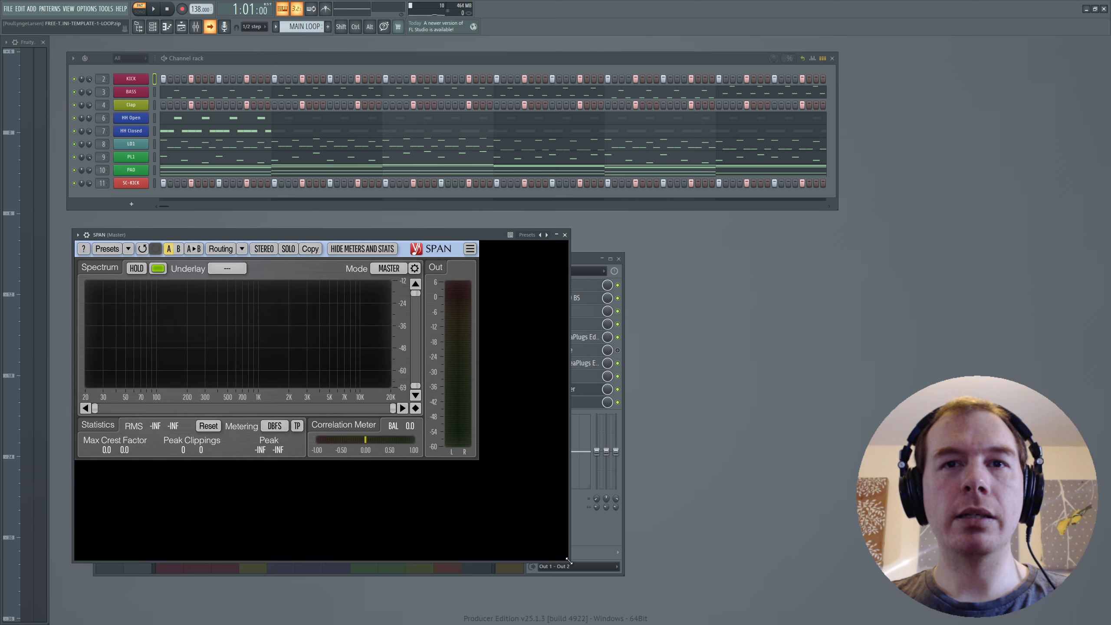
pyautogui.moveTo(568, 560); pyautogui.dragTo(567, 560)
pyautogui.moveTo(301, 235); pyautogui.dragTo(870, 221)
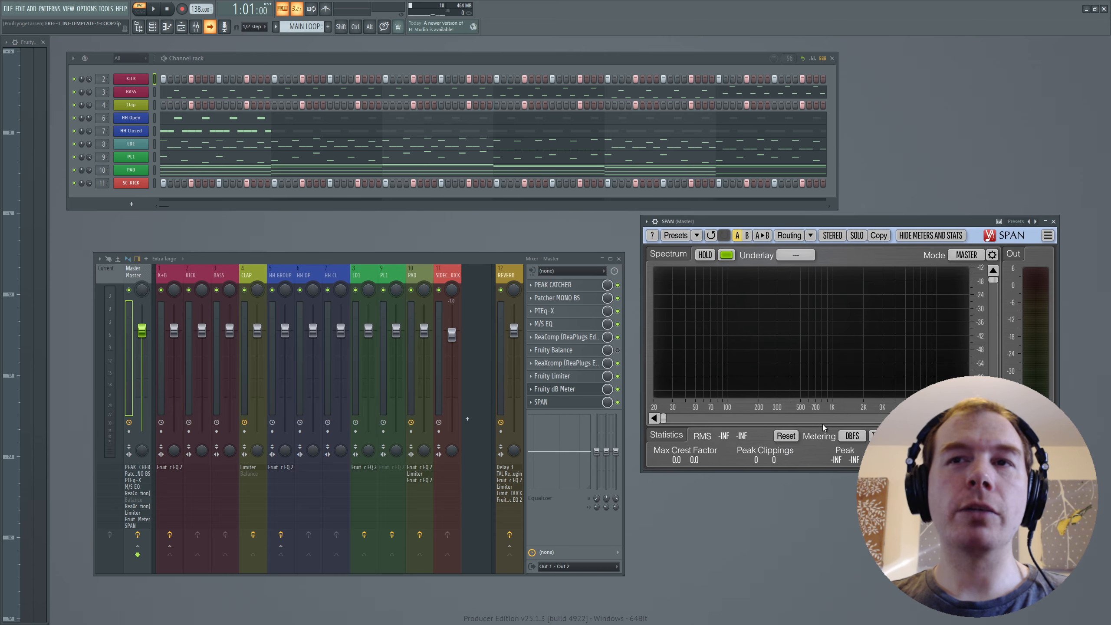
# Play the loop to view the master's spectrum in SPAN, and look through its metering modes without changing DBFS
pyautogui.click(853, 441)
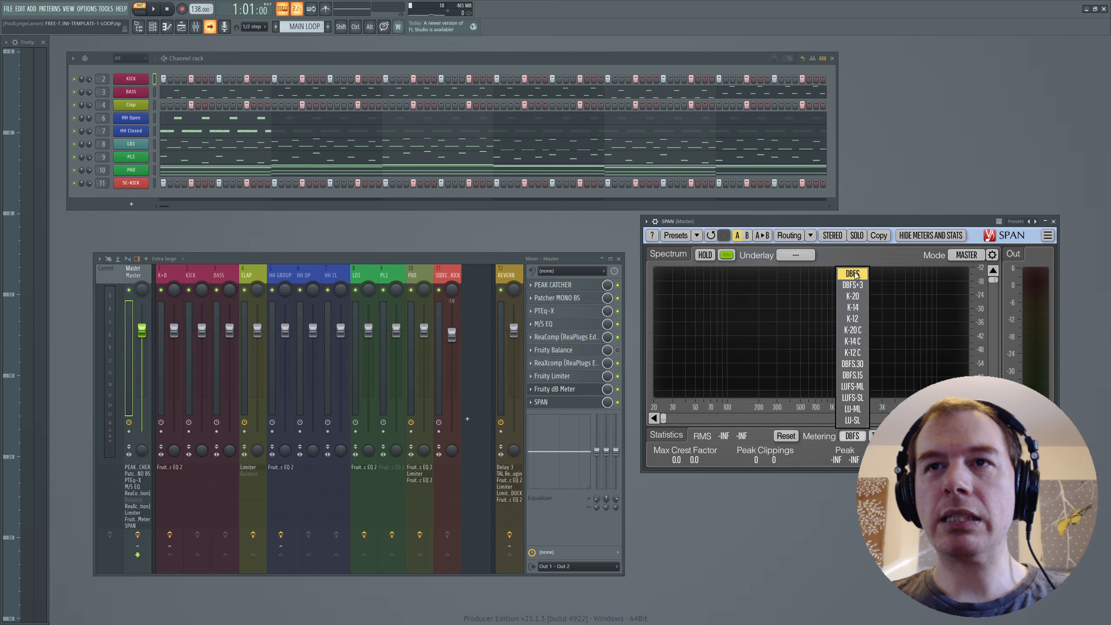
pyautogui.click(799, 453)
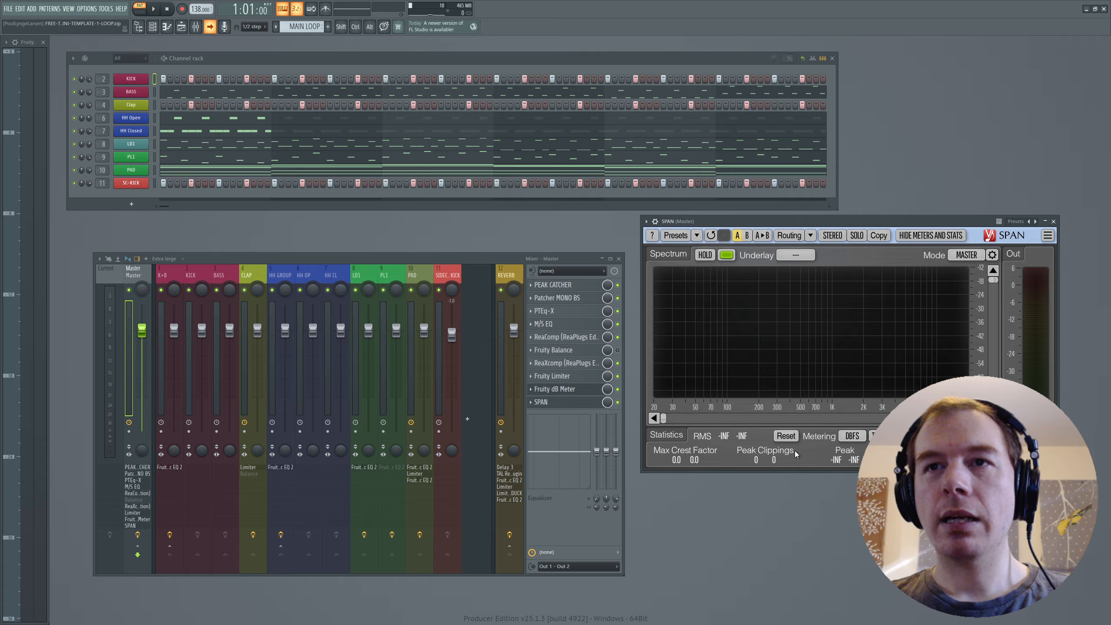
pyautogui.press('space')
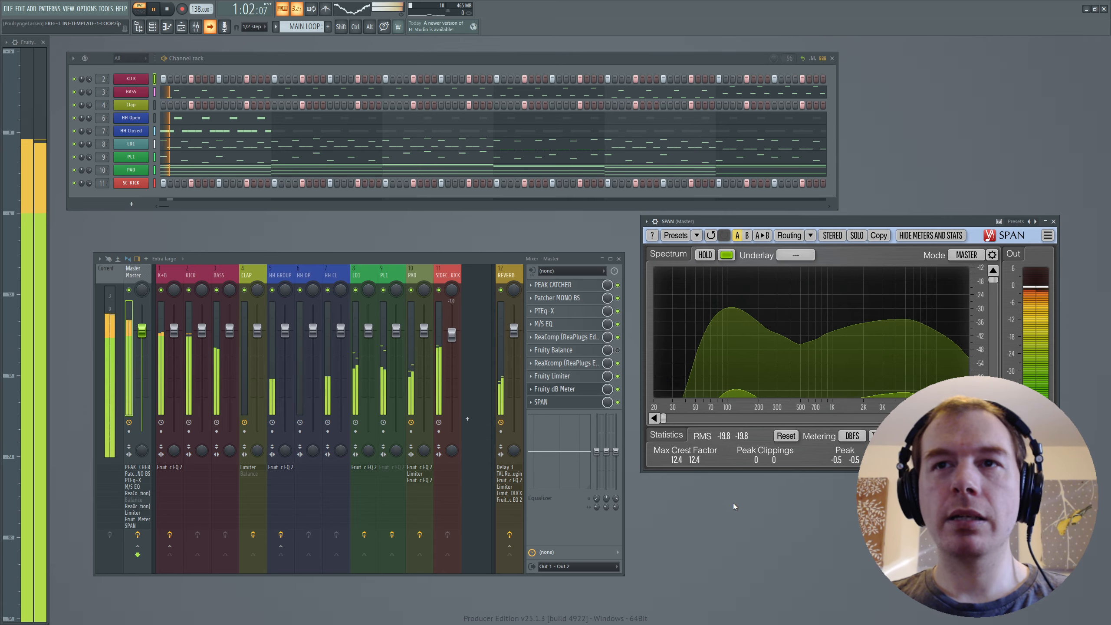
pyautogui.press('space')
pyautogui.click(851, 435)
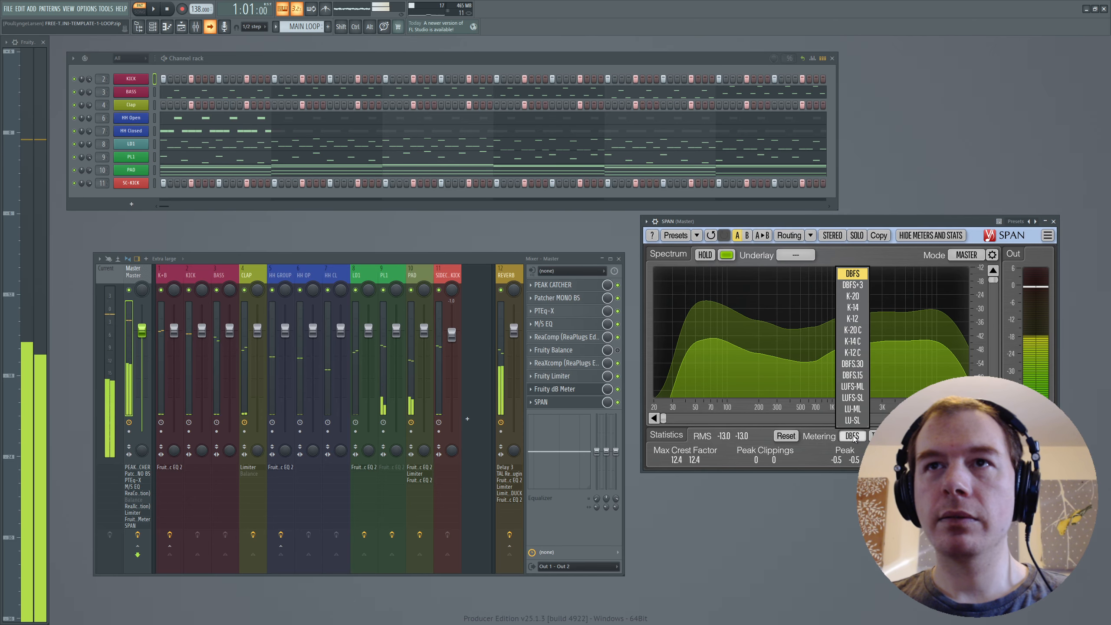
pyautogui.click(821, 454)
pyautogui.press('space')
pyautogui.press('space')
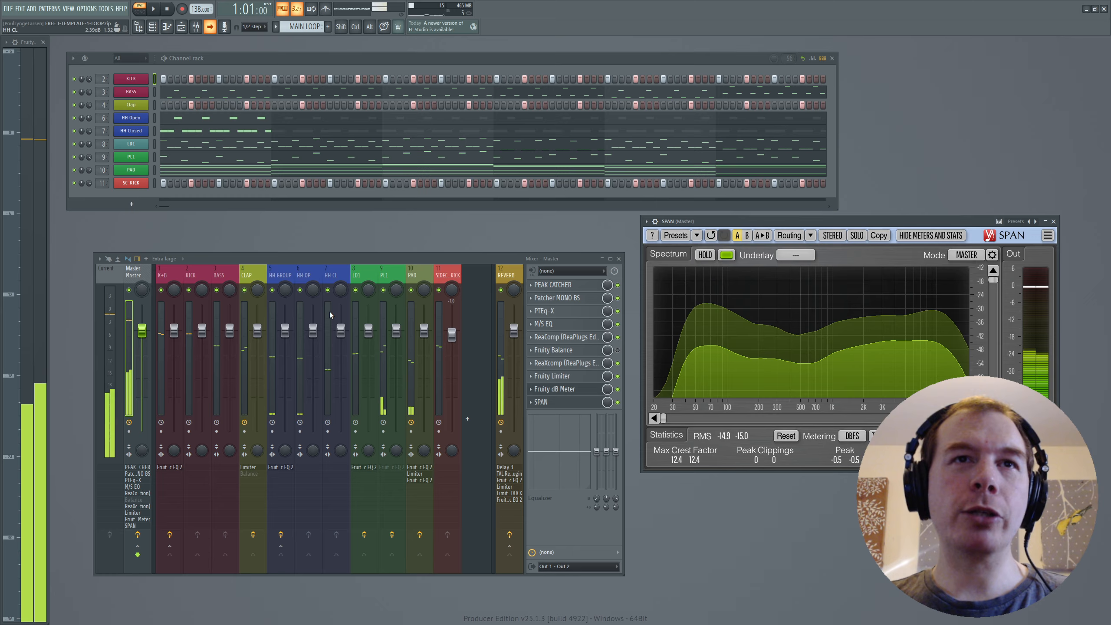
# Copy the master's SPAN onto the CLAP mixer track, close the master's instance, and place the new one beside the mixer
pyautogui.rightClick(546, 403)
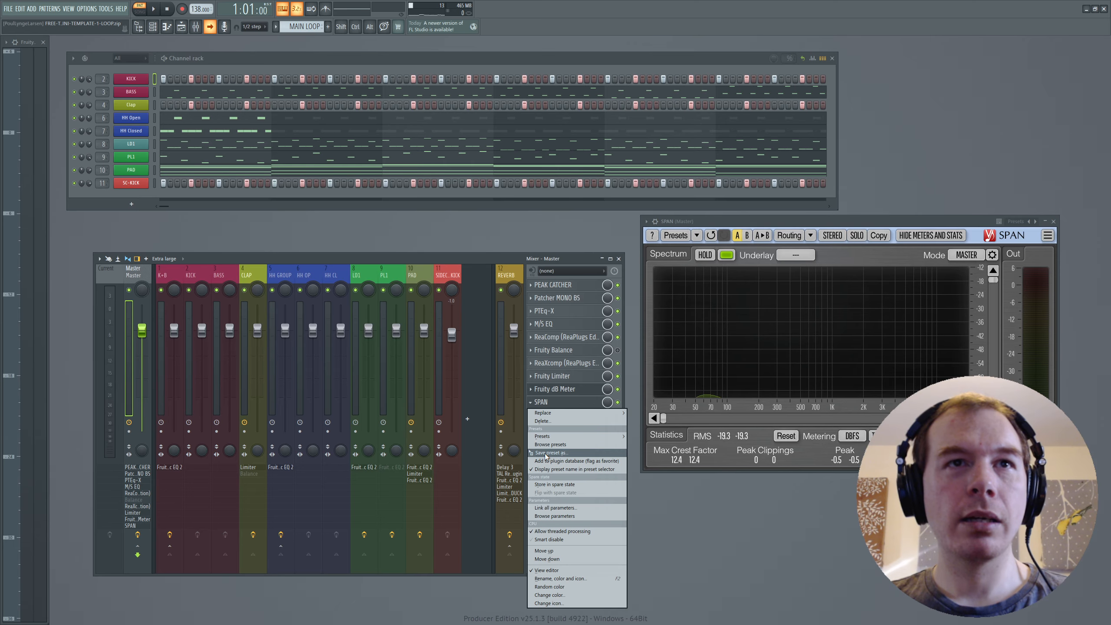
pyautogui.moveTo(545, 454); pyautogui.dragTo(253, 274)
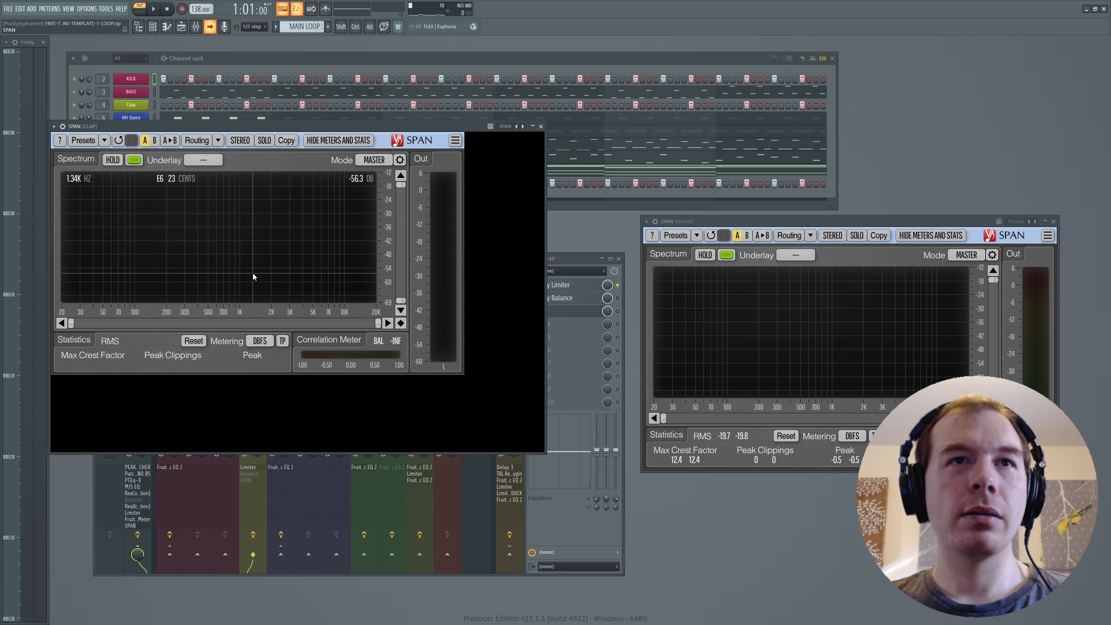
pyautogui.click(541, 125)
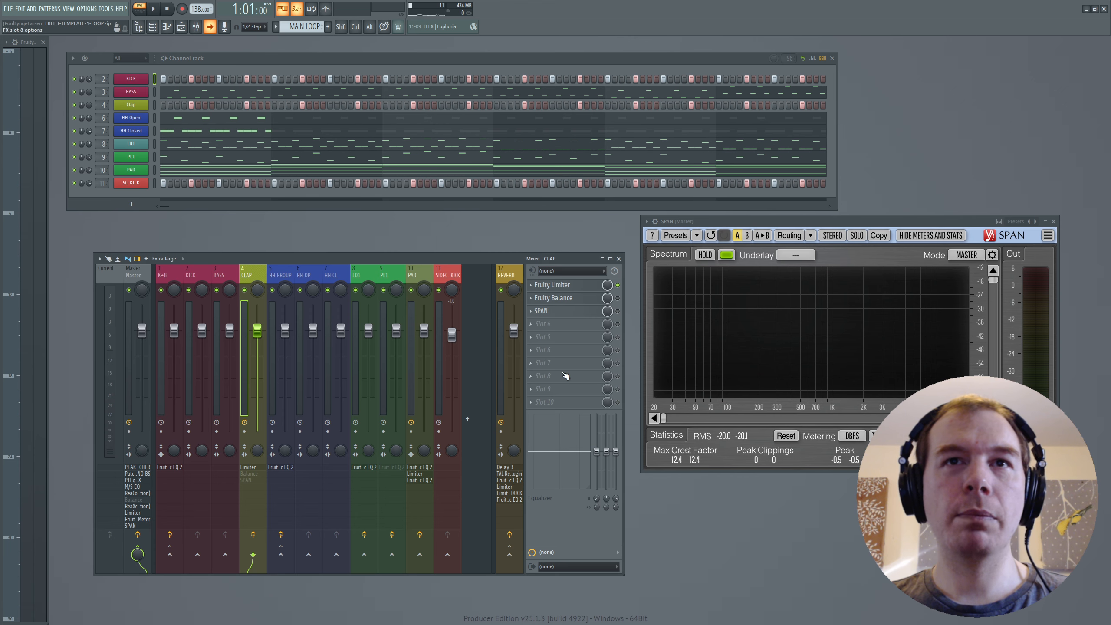
pyautogui.click(555, 310)
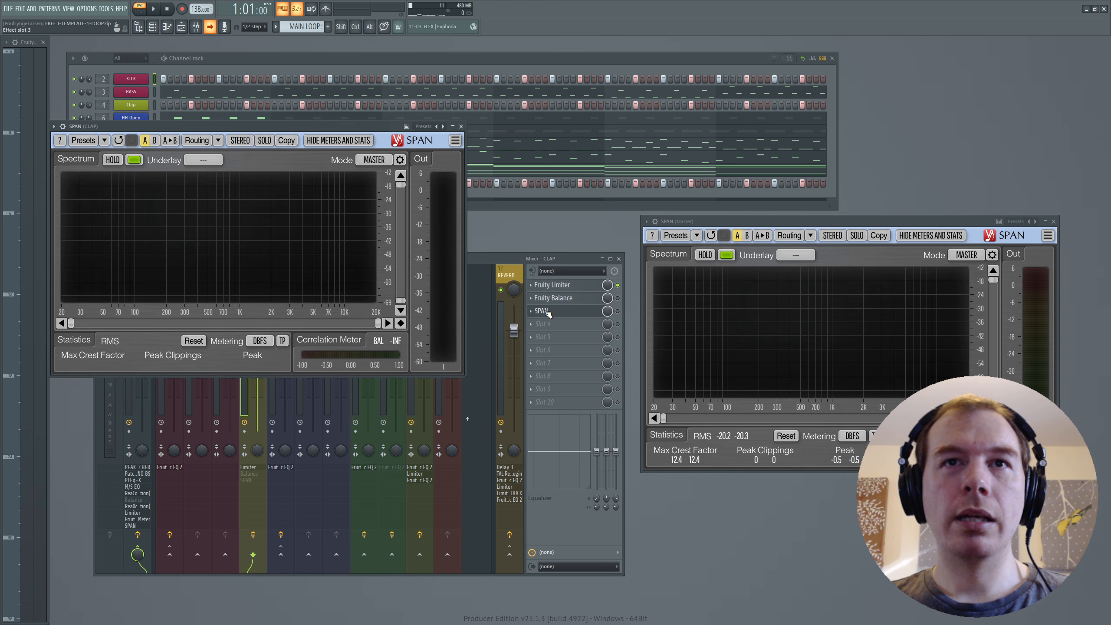
pyautogui.click(1053, 221)
pyautogui.moveTo(339, 126); pyautogui.dragTo(911, 144)
# Enable SPAN on the CLAP track and play the loop to examine the clap's spectrum and levels
pyautogui.press('space')
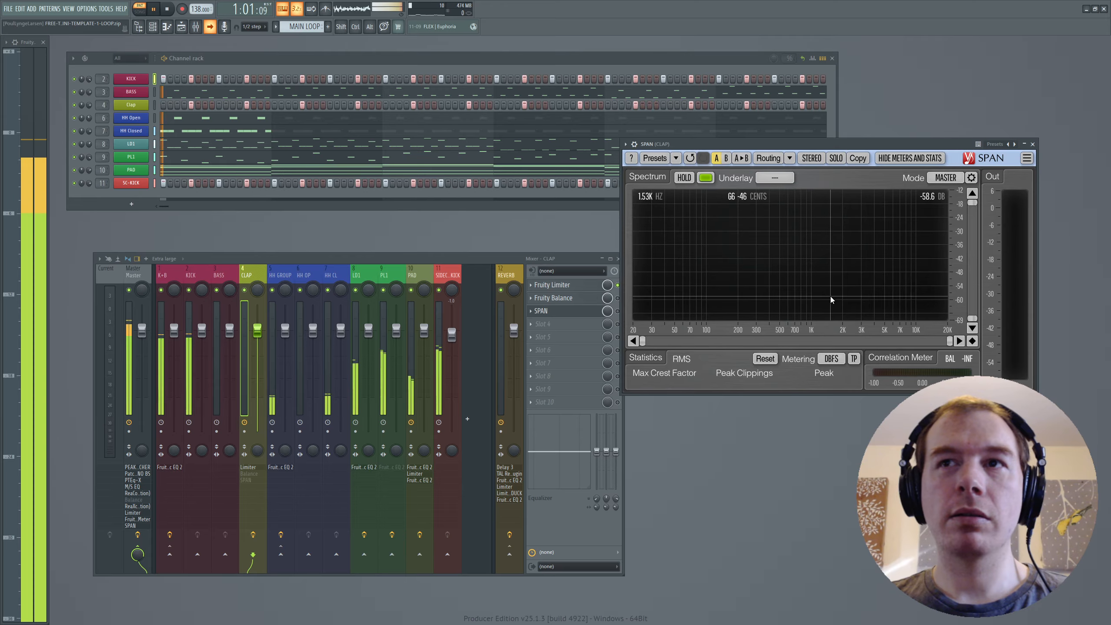
pyautogui.press('space')
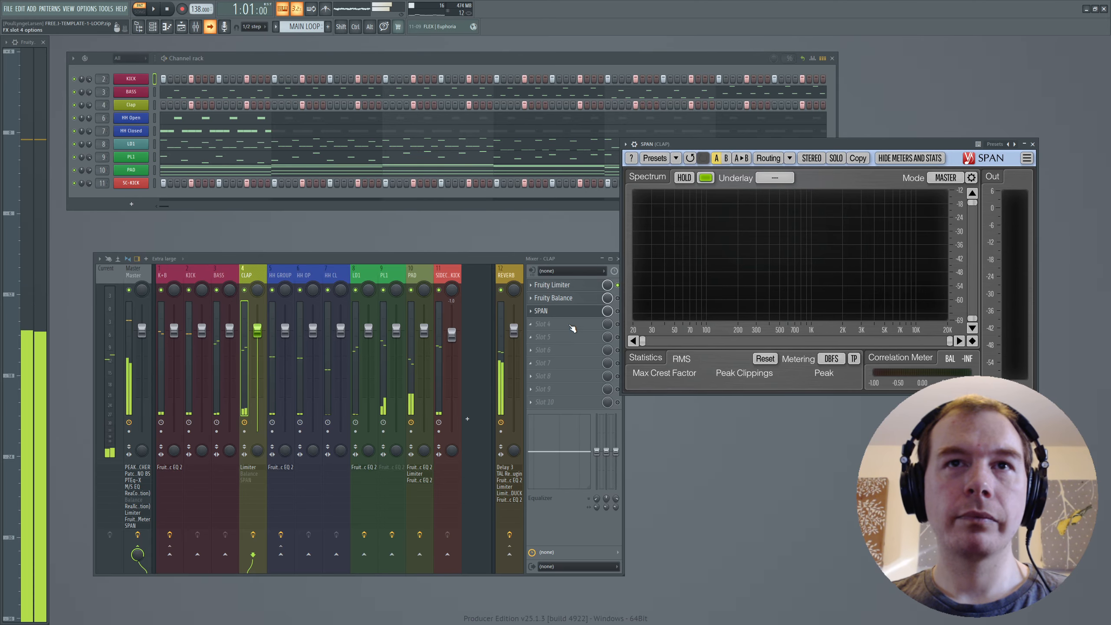
pyautogui.press('space')
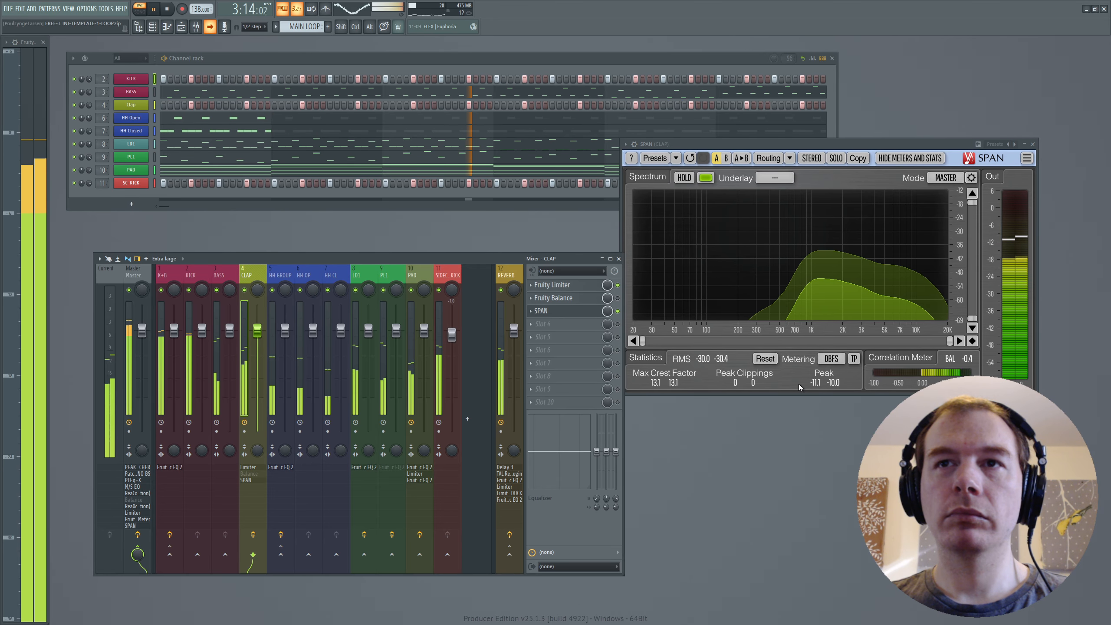
pyautogui.press('space')
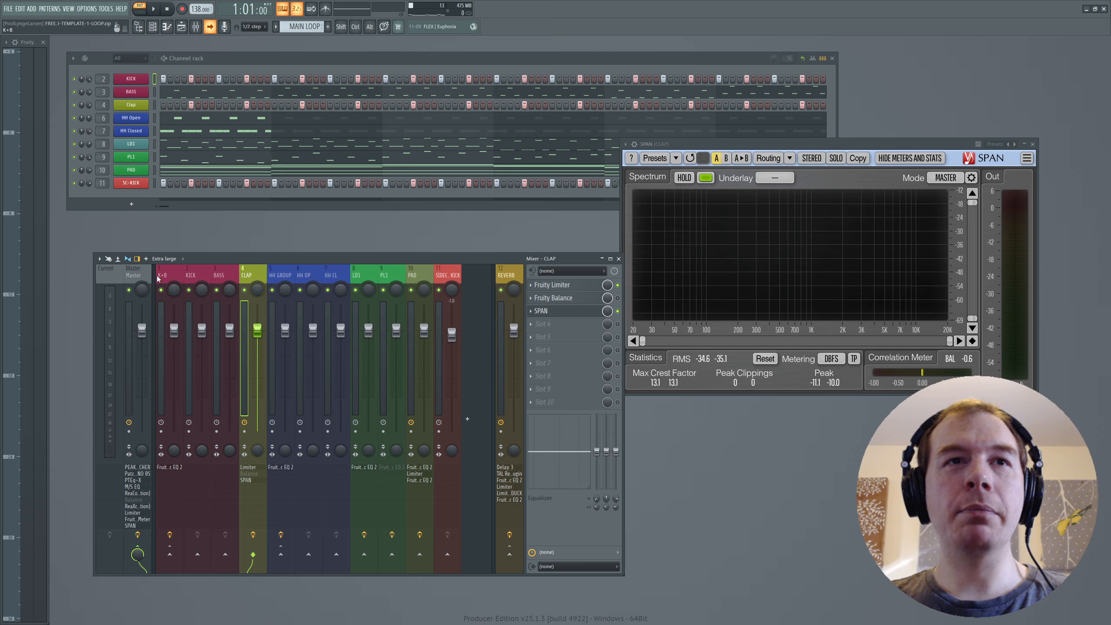
pyautogui.press('space')
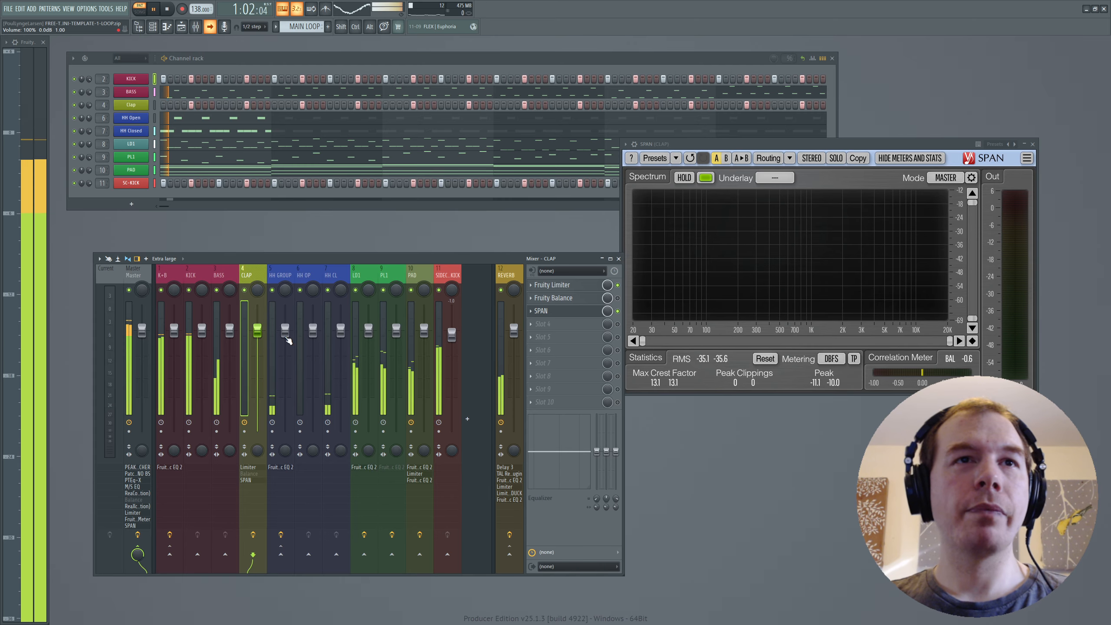
pyautogui.press('space')
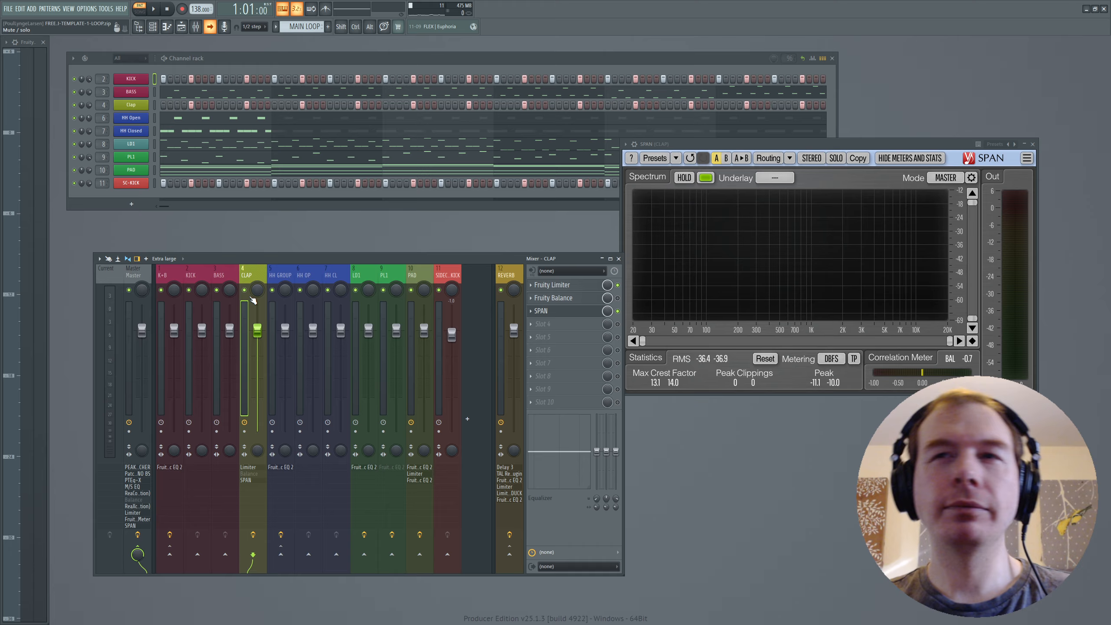
# Close the clap's SPAN and return to the Master track's effect chain, with the mixer and channel rack repositioned
pyautogui.moveTo(325, 259); pyautogui.dragTo(307, 262)
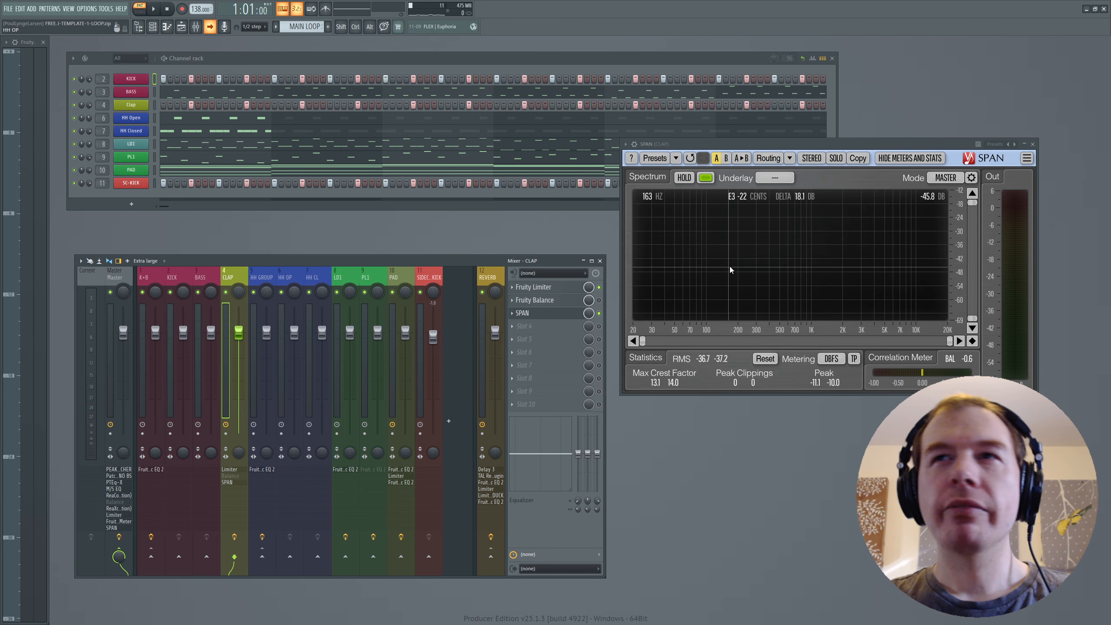
pyautogui.click(1033, 145)
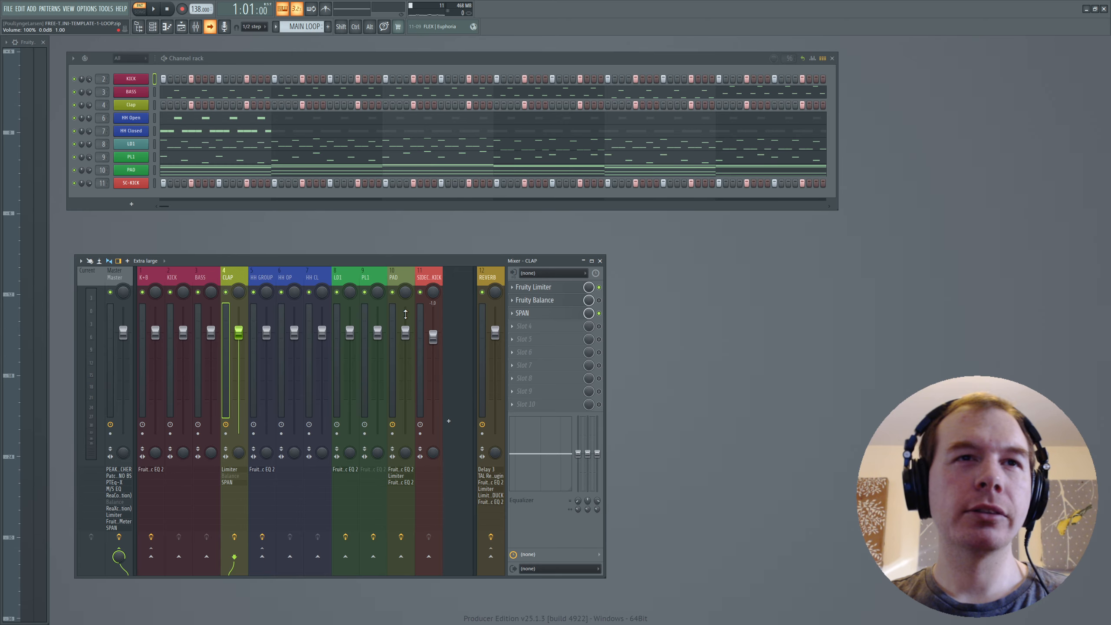
pyautogui.click(116, 276)
pyautogui.click(231, 275)
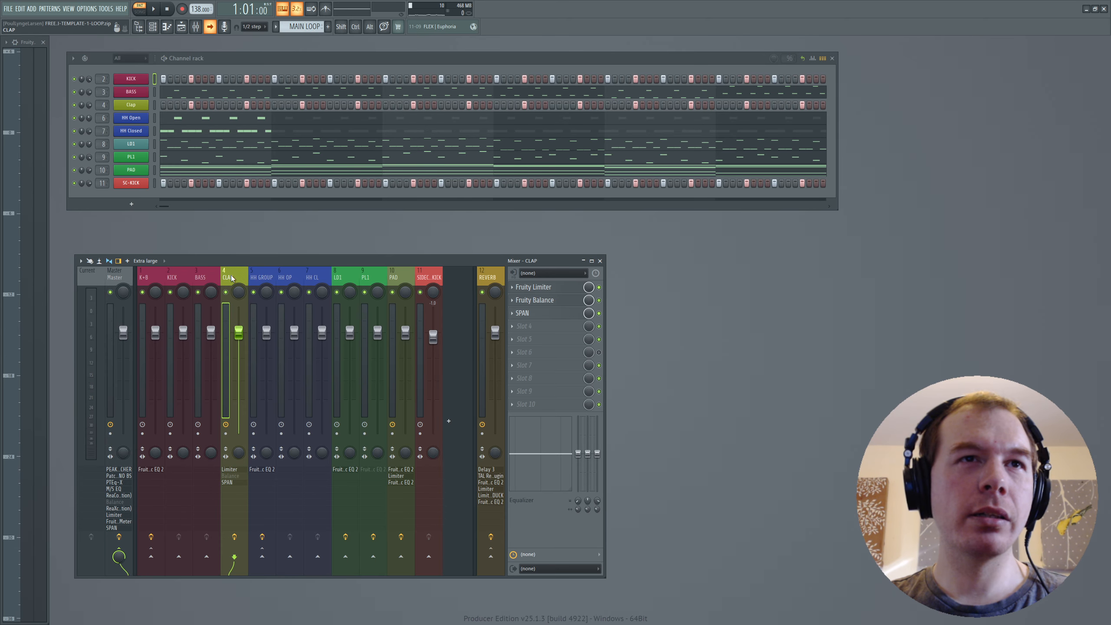
pyautogui.click(119, 277)
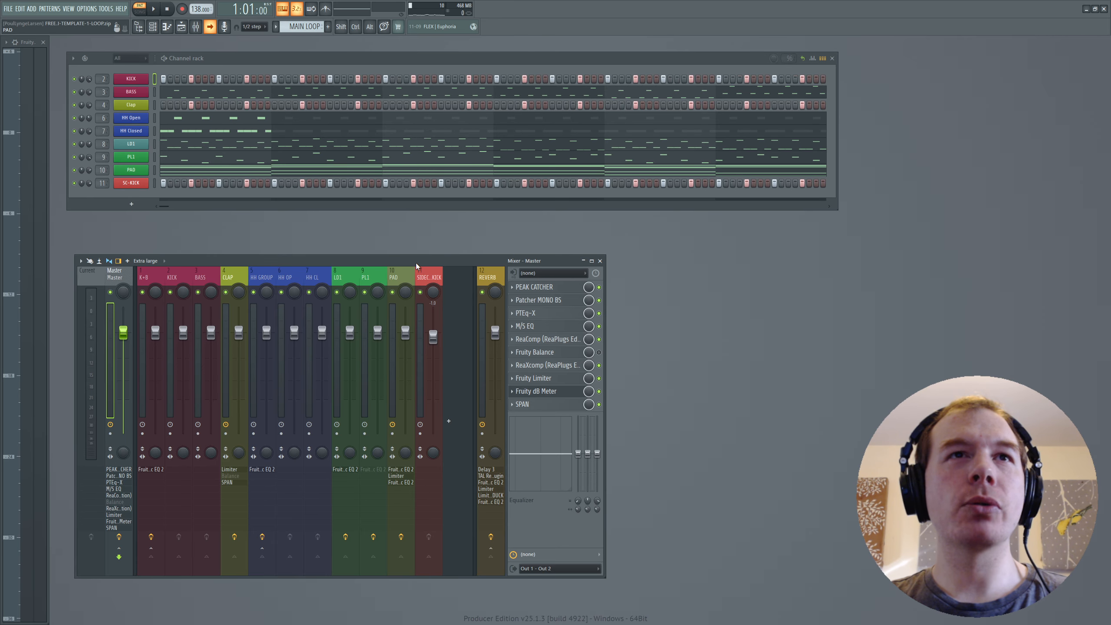
pyautogui.moveTo(246, 60)
pyautogui.mouseDown()
pyautogui.moveTo(256, 74)
pyautogui.moveTo(244, 61)
pyautogui.moveTo(236, 69)
pyautogui.mouseUp()
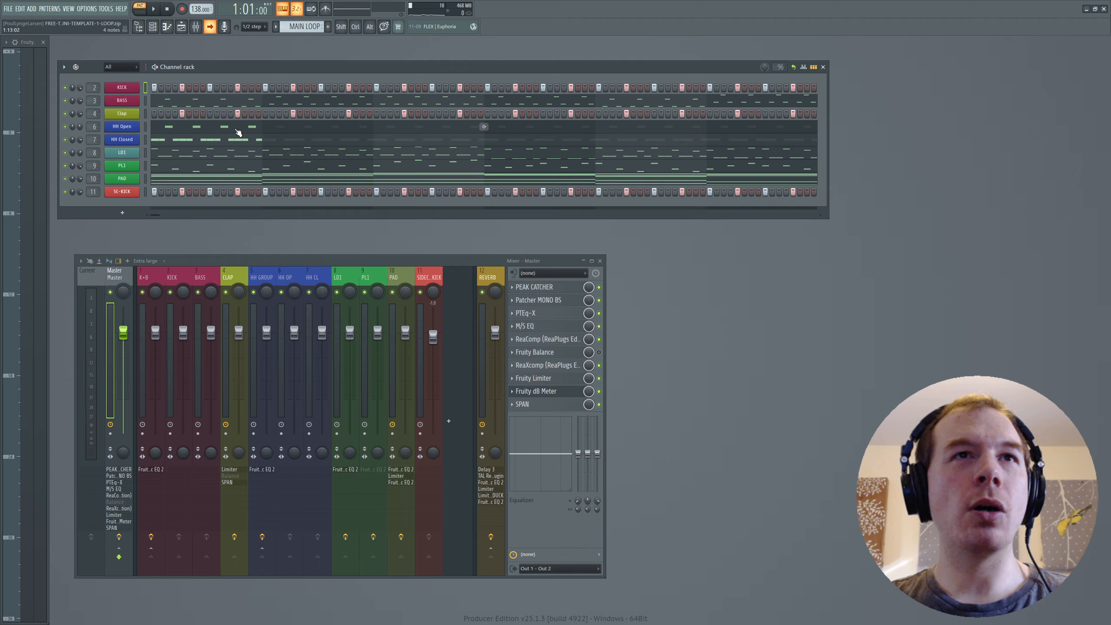
pyautogui.moveTo(827, 133); pyautogui.dragTo(828, 156)
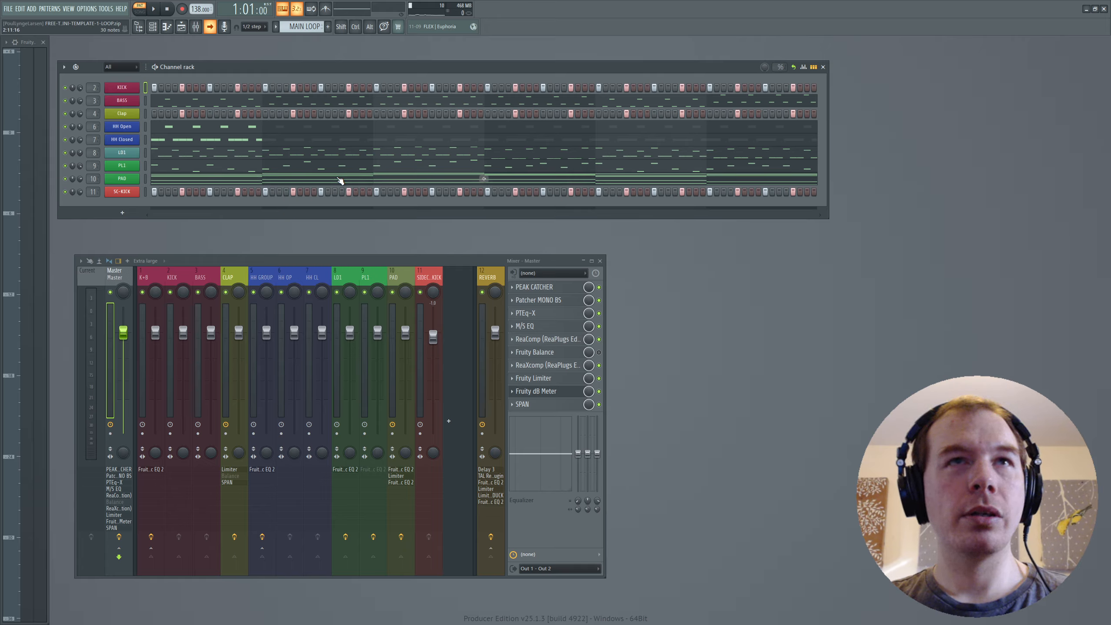
# Export the project as a zipped song file named FREE-TRANCE-MINI-TEMPLATE-1-LOOP1.zip in the Projects folder
pyautogui.click(9, 9)
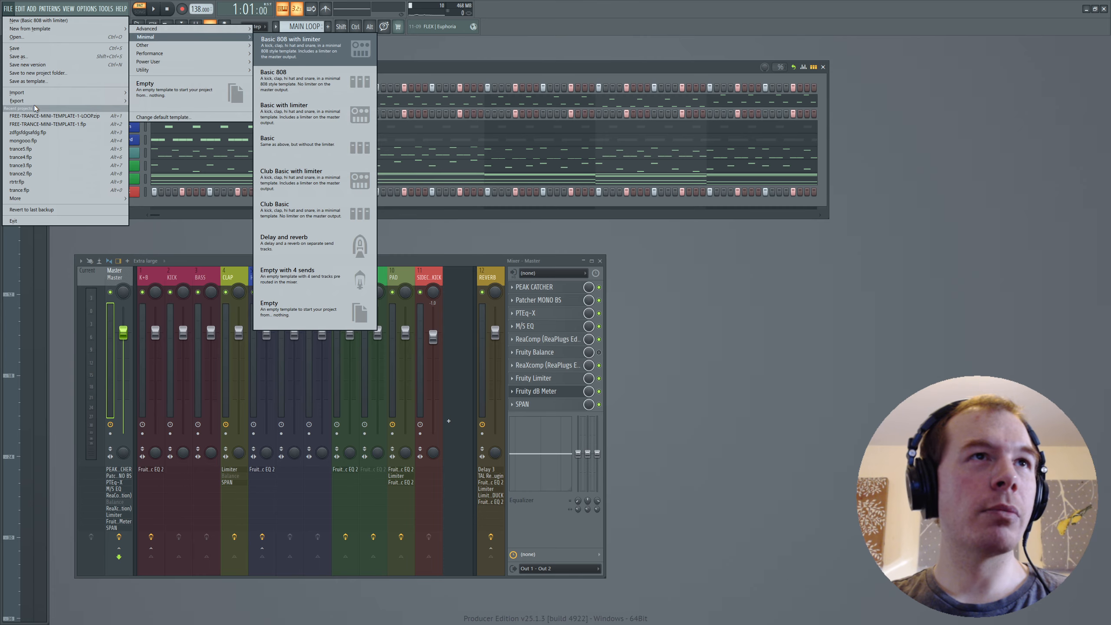
pyautogui.moveTo(35, 101)
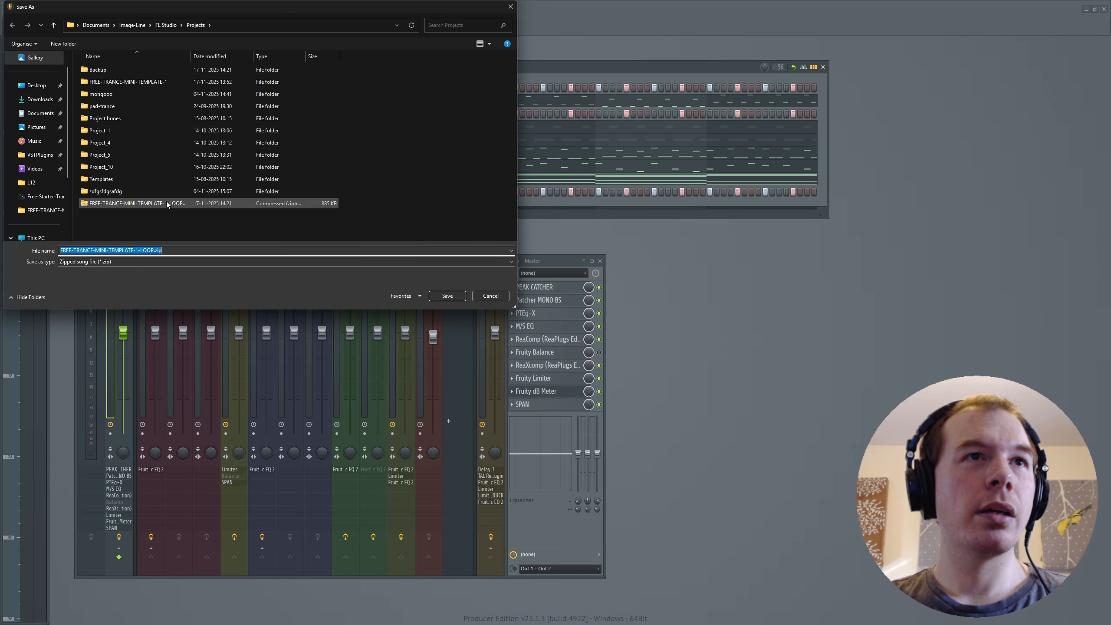
pyautogui.click(156, 251)
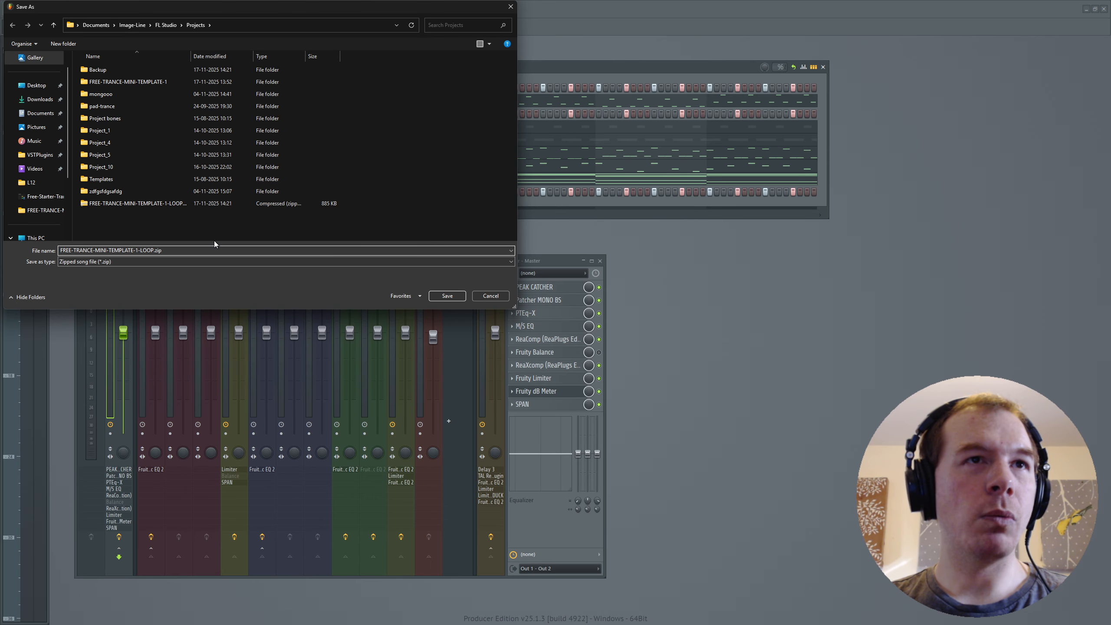
pyautogui.write('1')
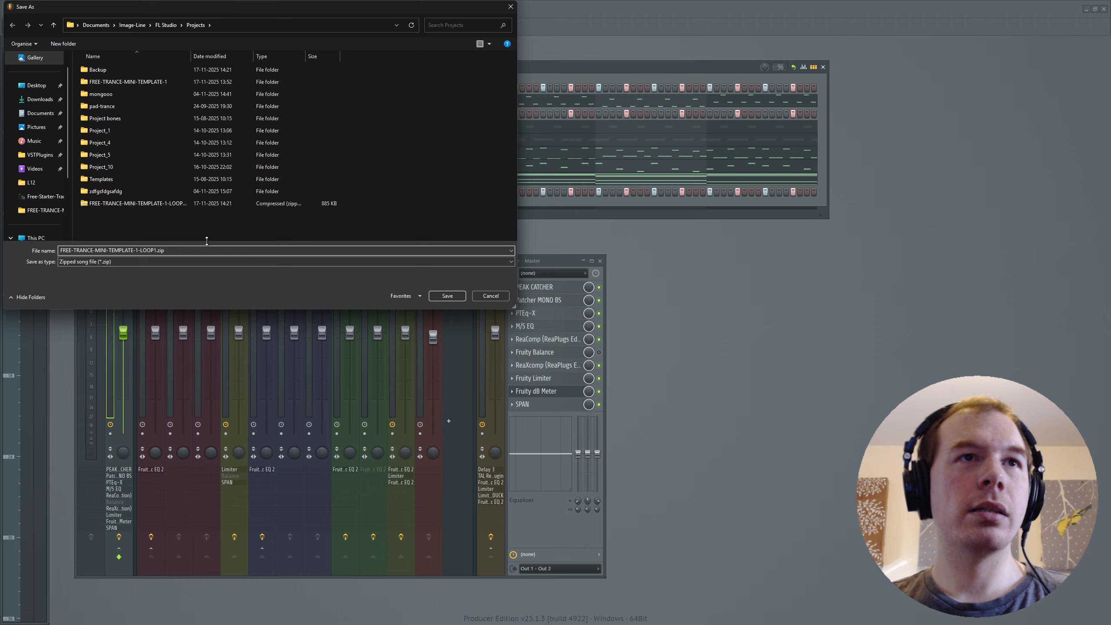
pyautogui.click(446, 297)
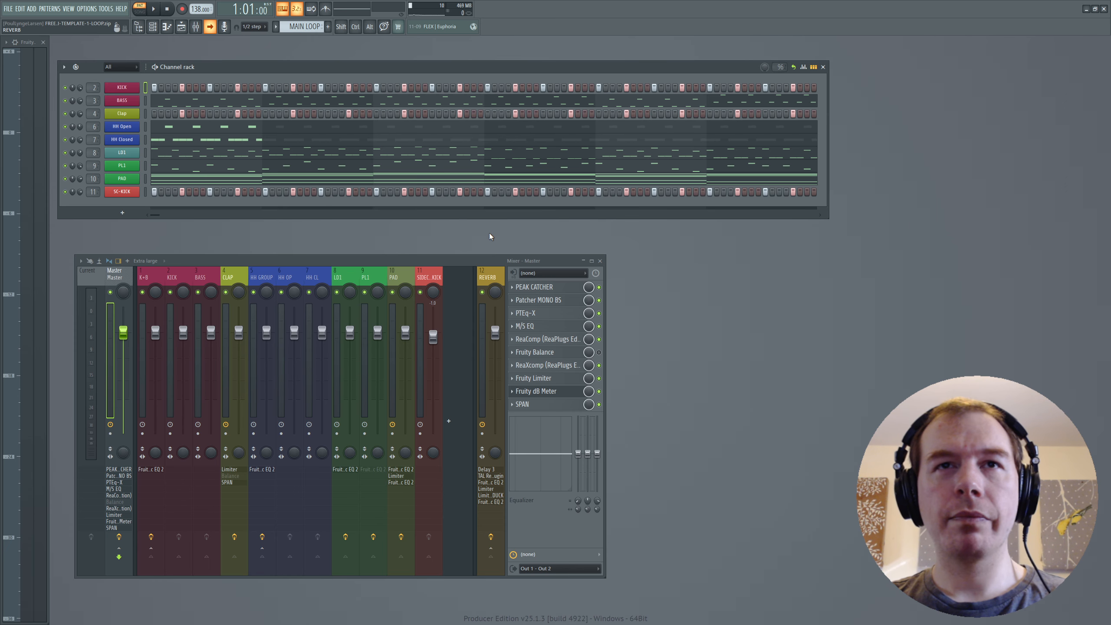
# Switch to Ableton Live's session view and examine the BASS track's BS STEREO and BS MONO chains and the Wavetable oscillators
pyautogui.hotkey('alt', 'Tab')
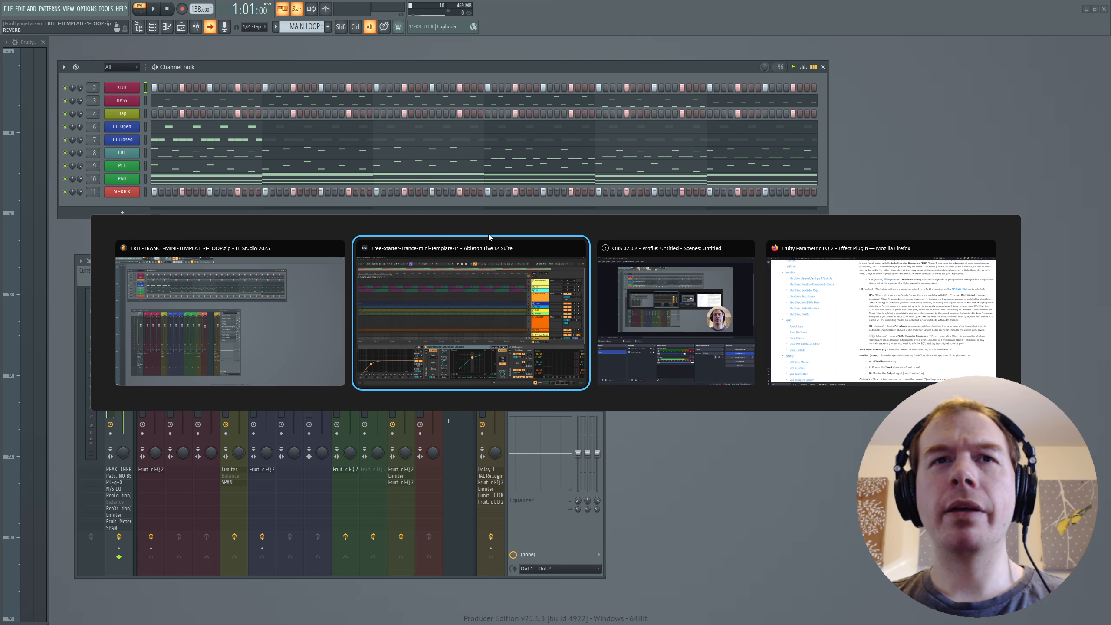
pyautogui.press('Tab')
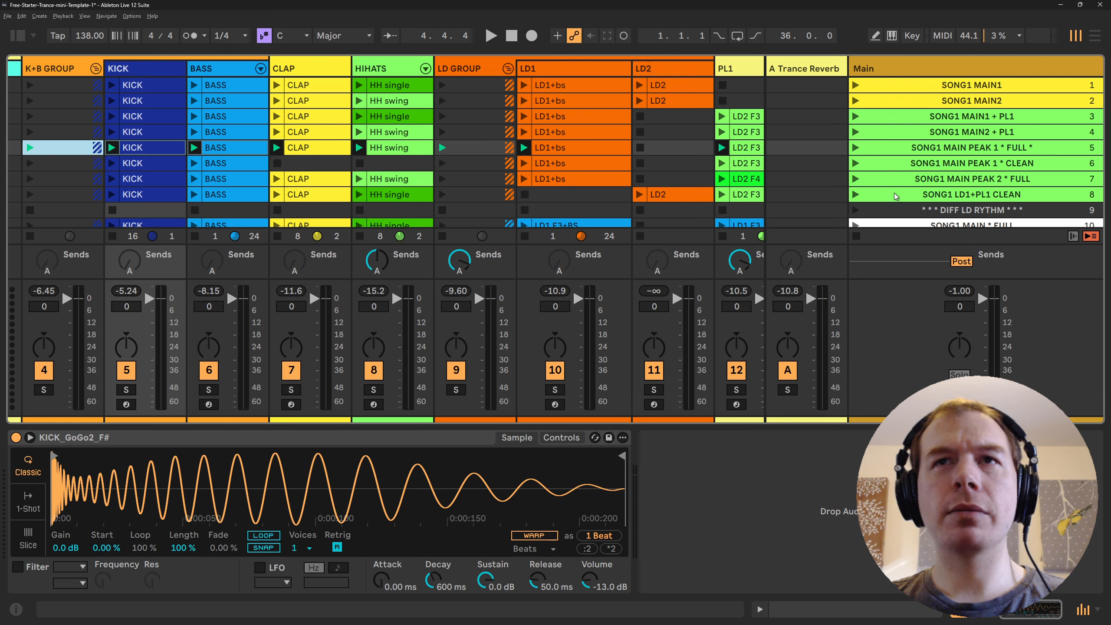
pyautogui.click(224, 72)
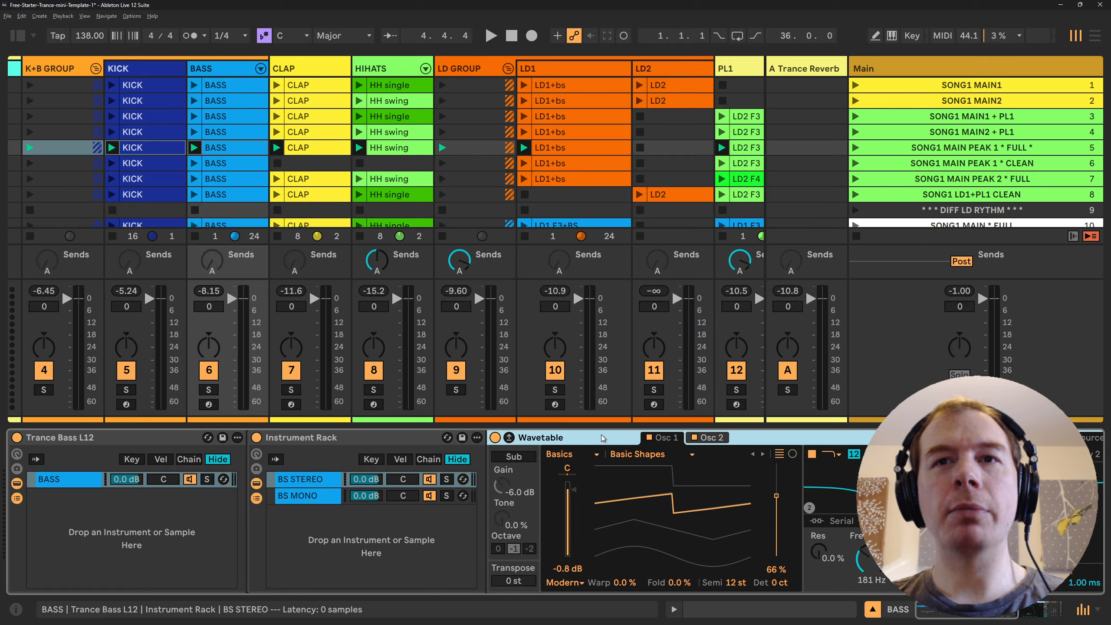
pyautogui.click(300, 482)
pyautogui.click(308, 496)
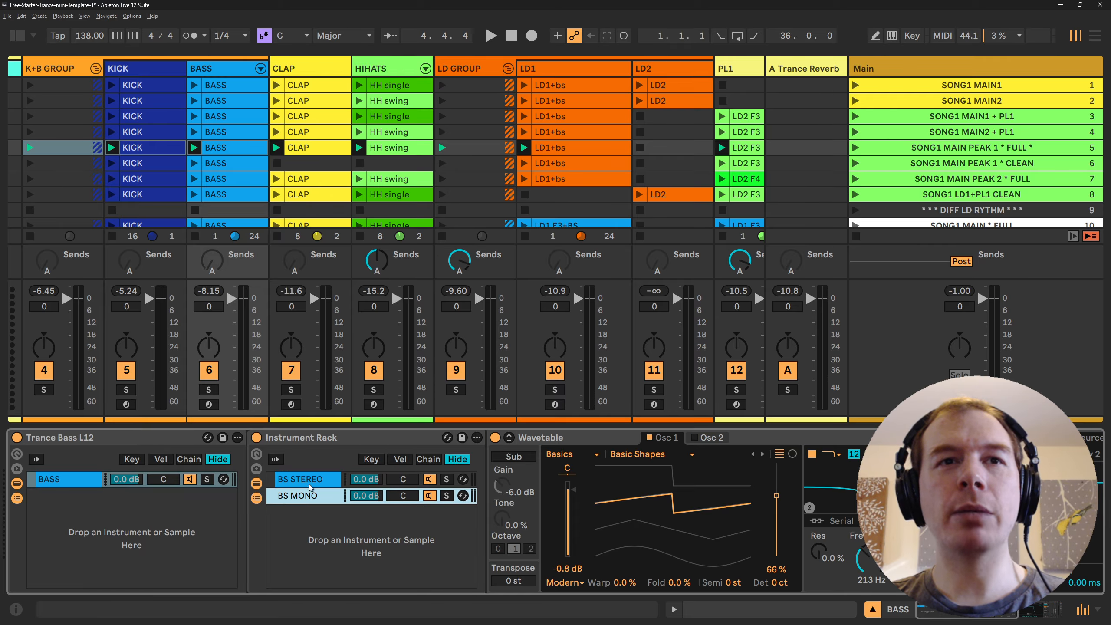
pyautogui.click(320, 480)
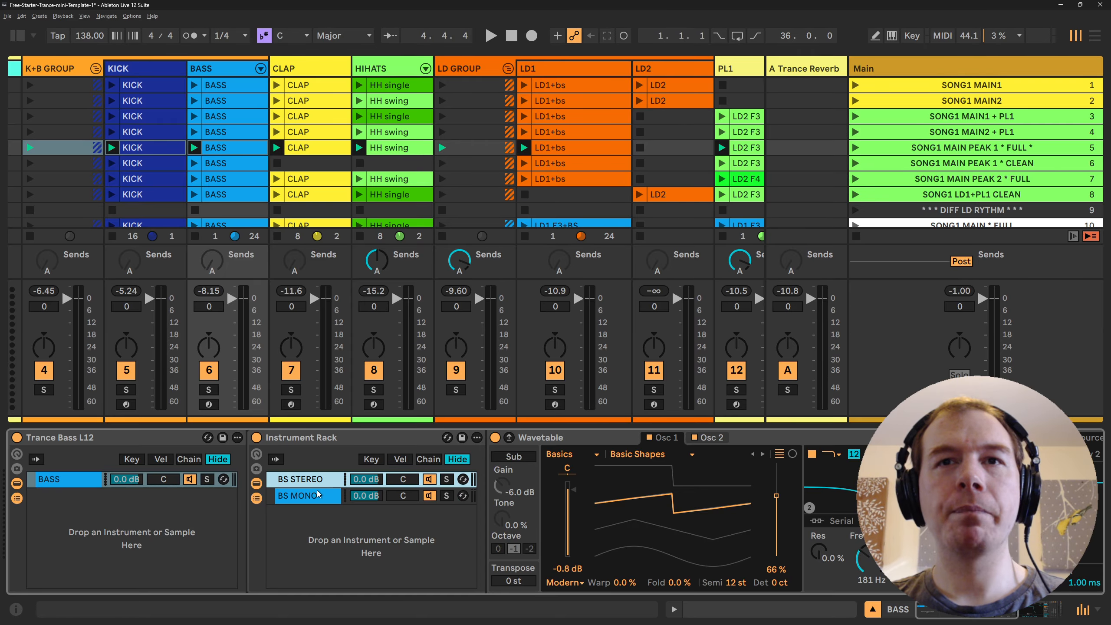
pyautogui.click(709, 440)
pyautogui.click(664, 437)
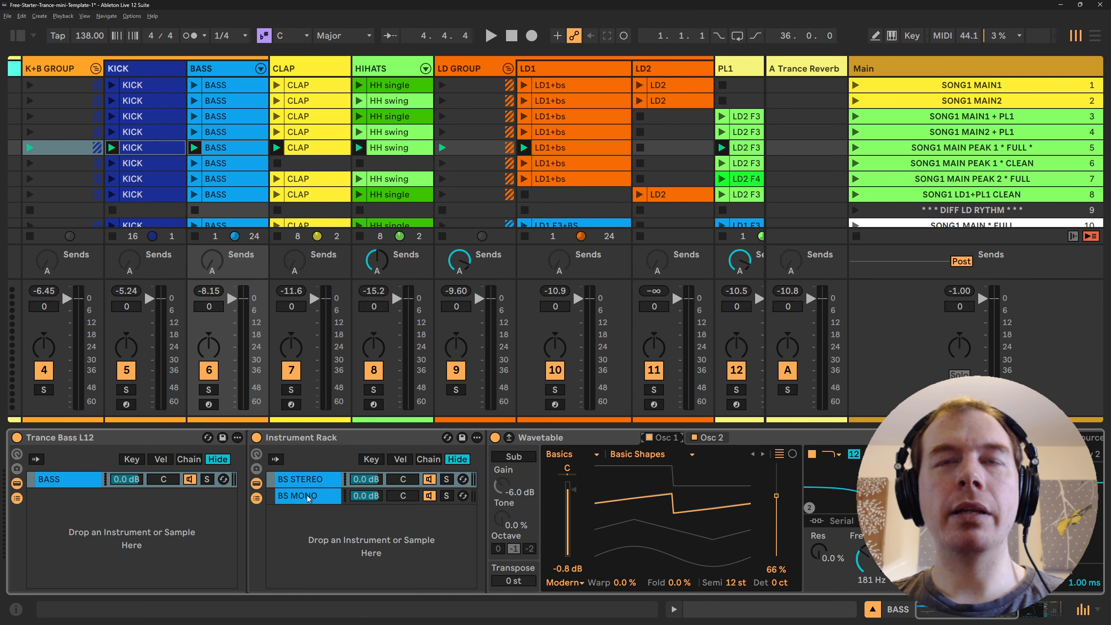
# Return to FL Studio and open the BASS channel's Sylenth1, moving it clear of the channel rack and enlarging its window
pyautogui.hotkey('alt', 'Tab')
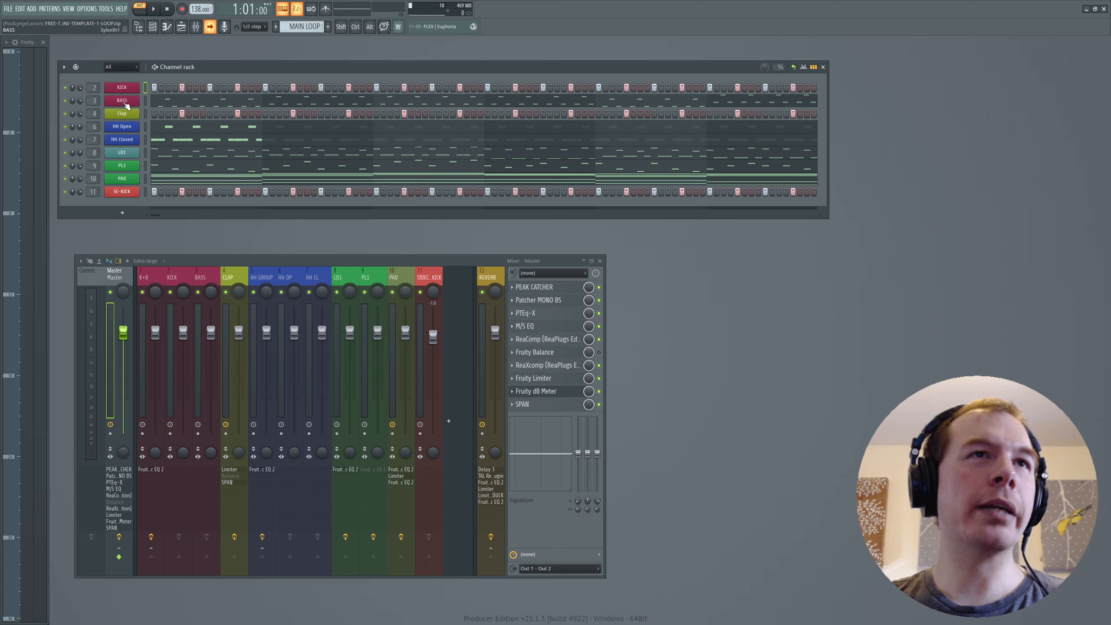
pyautogui.click(126, 107)
pyautogui.moveTo(335, 75); pyautogui.dragTo(441, 139)
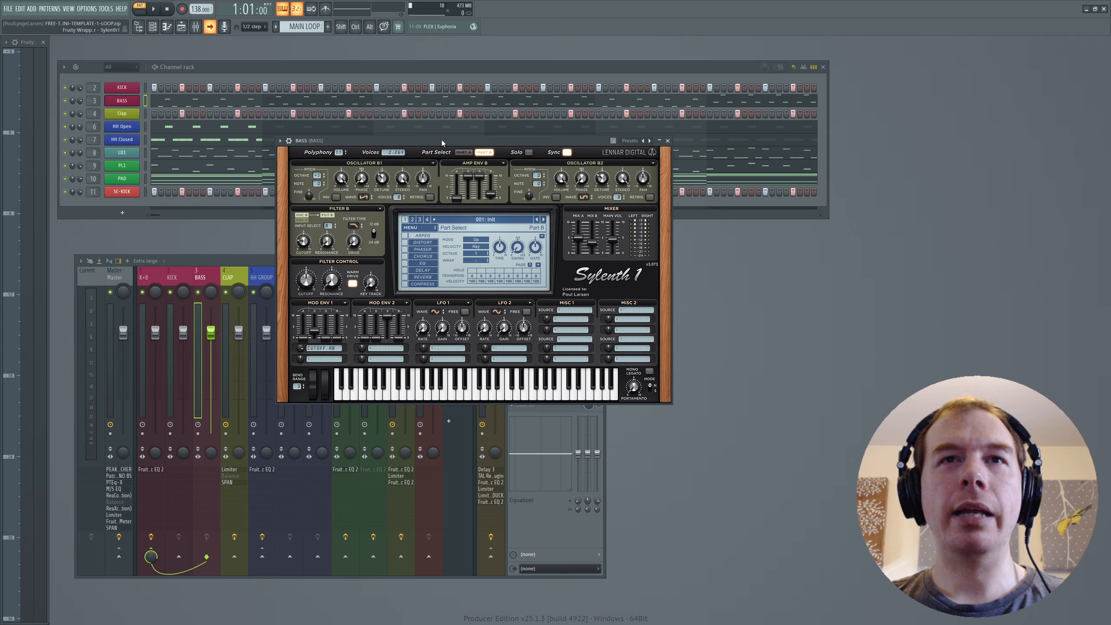
pyautogui.moveTo(681, 405); pyautogui.dragTo(865, 531)
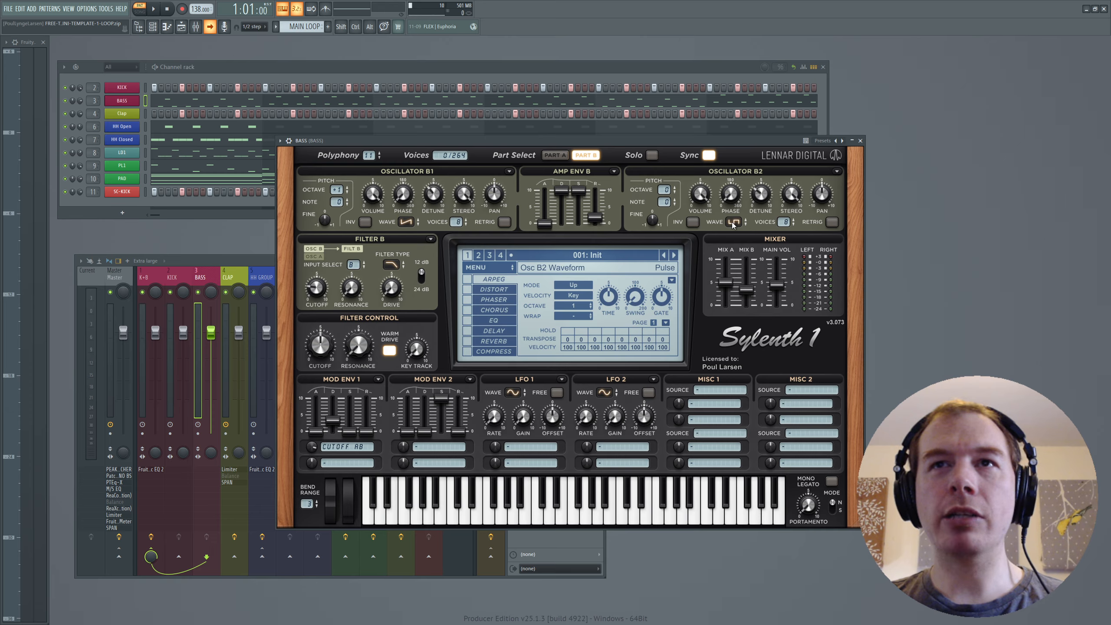
# Compare Part A and Part B of the bass patch, checking the oscillators, the retrigger setting and the Mix B level
pyautogui.click(554, 155)
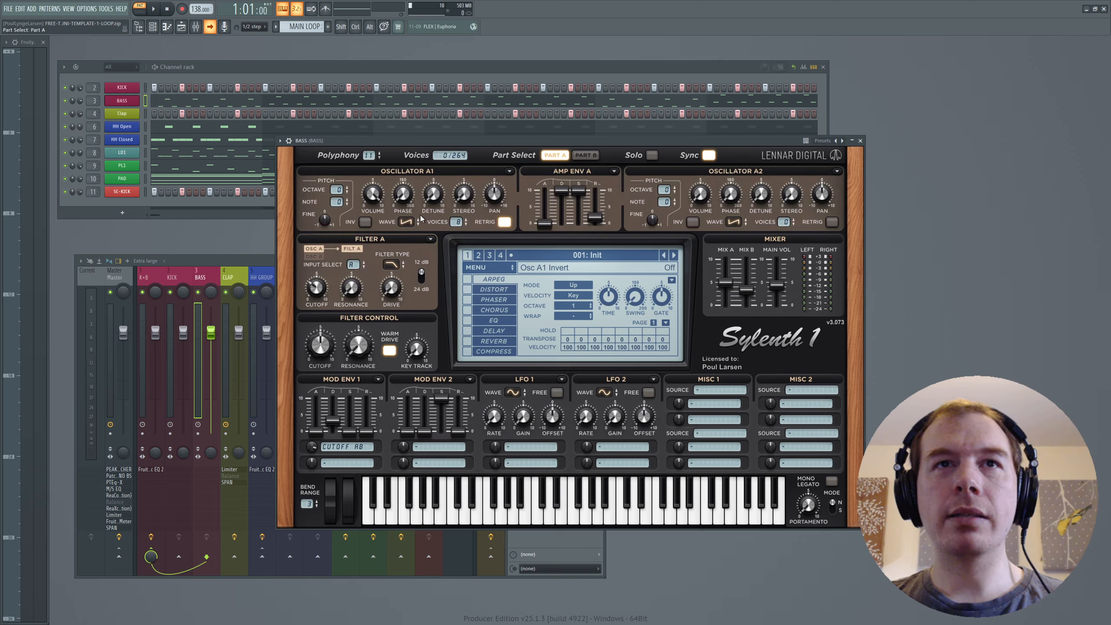
pyautogui.click(559, 156)
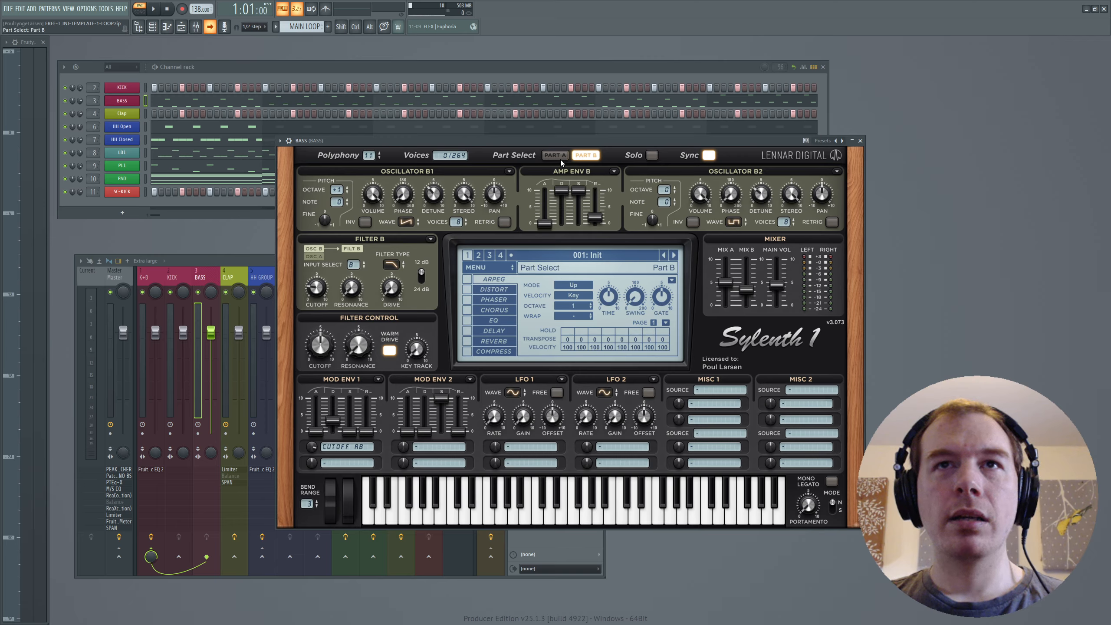
pyautogui.click(560, 160)
pyautogui.click(589, 158)
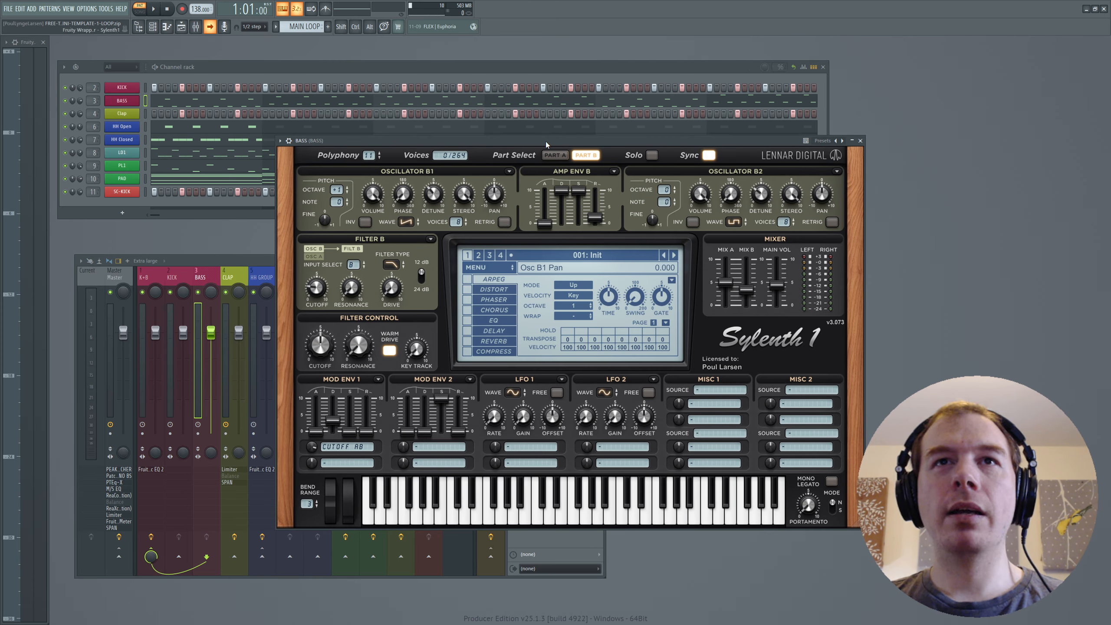
pyautogui.click(555, 157)
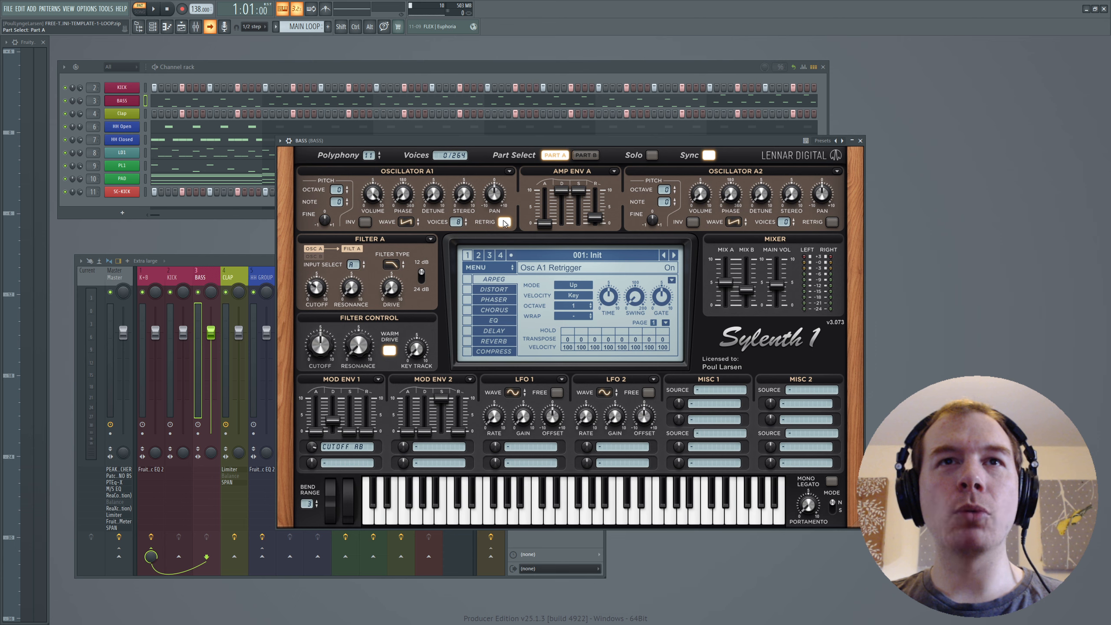
pyautogui.click(503, 222)
pyautogui.click(586, 156)
pyautogui.moveTo(748, 304)
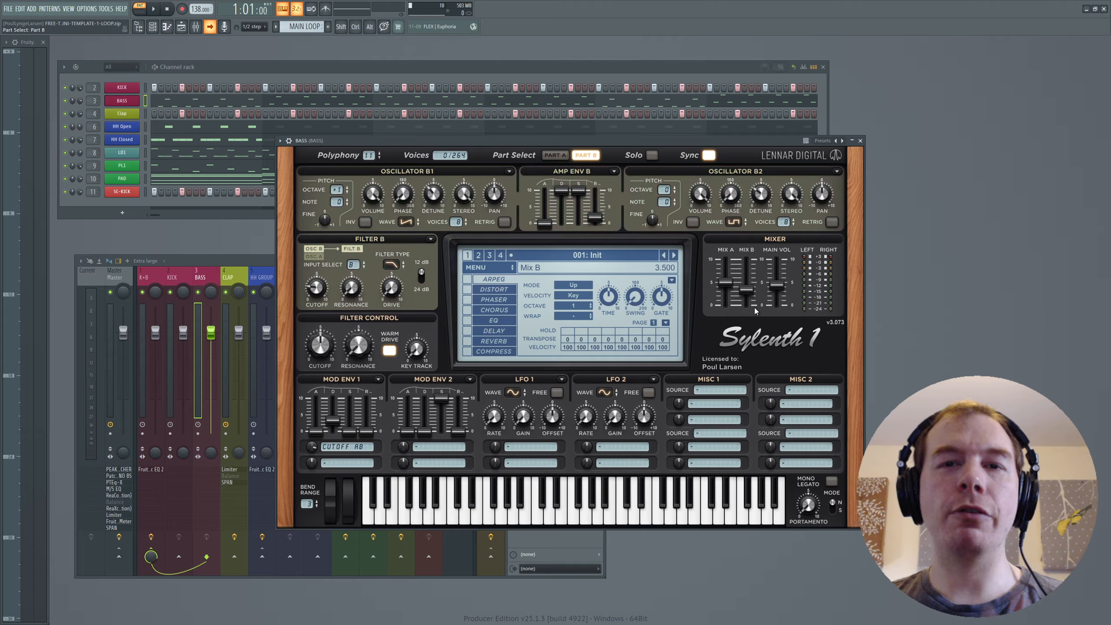
# Close the bass channel's Sylenth1 window and try to exit FL Studio
pyautogui.click(860, 141)
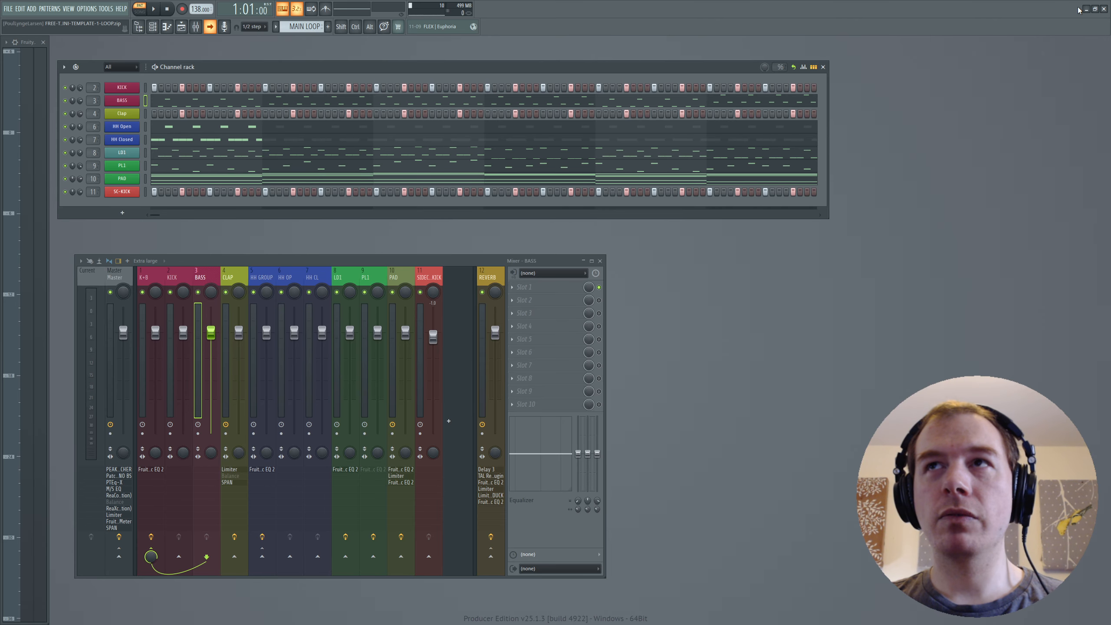
pyautogui.click(1105, 10)
pyautogui.click(608, 342)
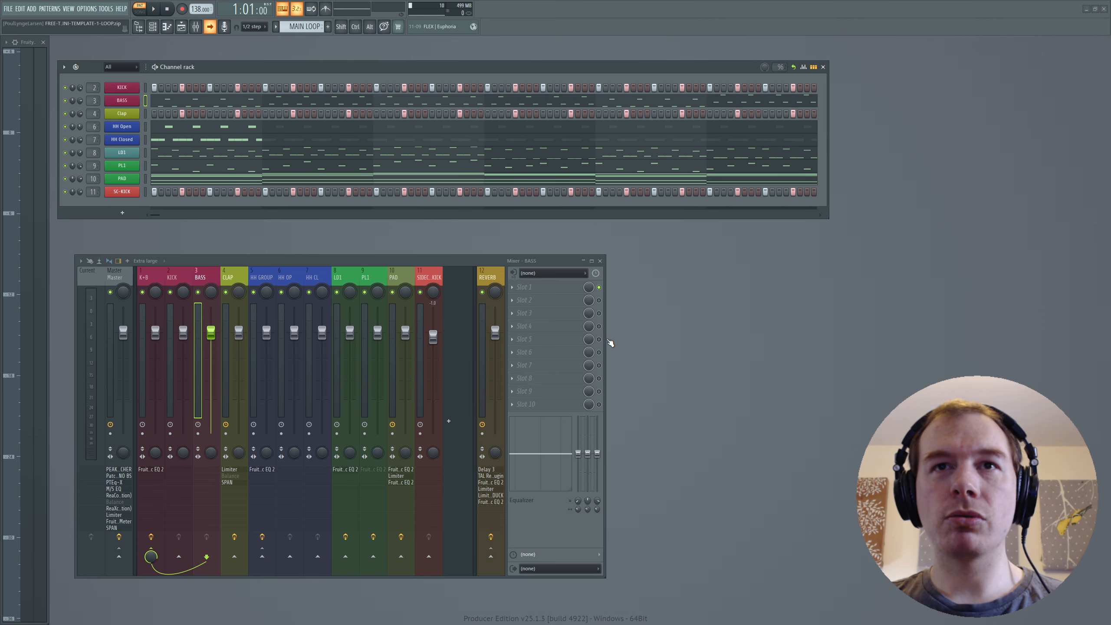